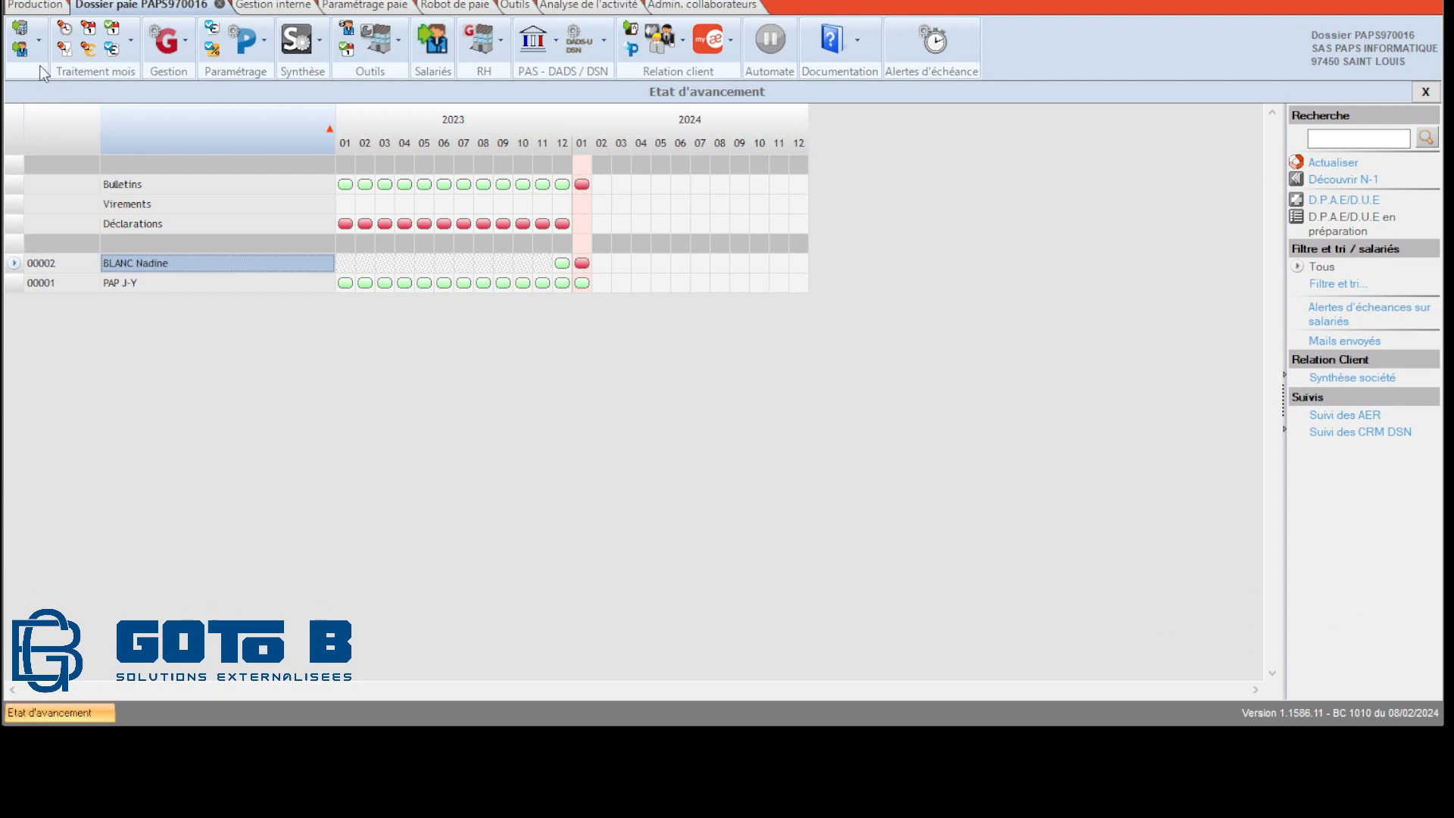
Open the first listed employee's record, view its Sommaire of sections, and close the record.
left_click(21, 51)
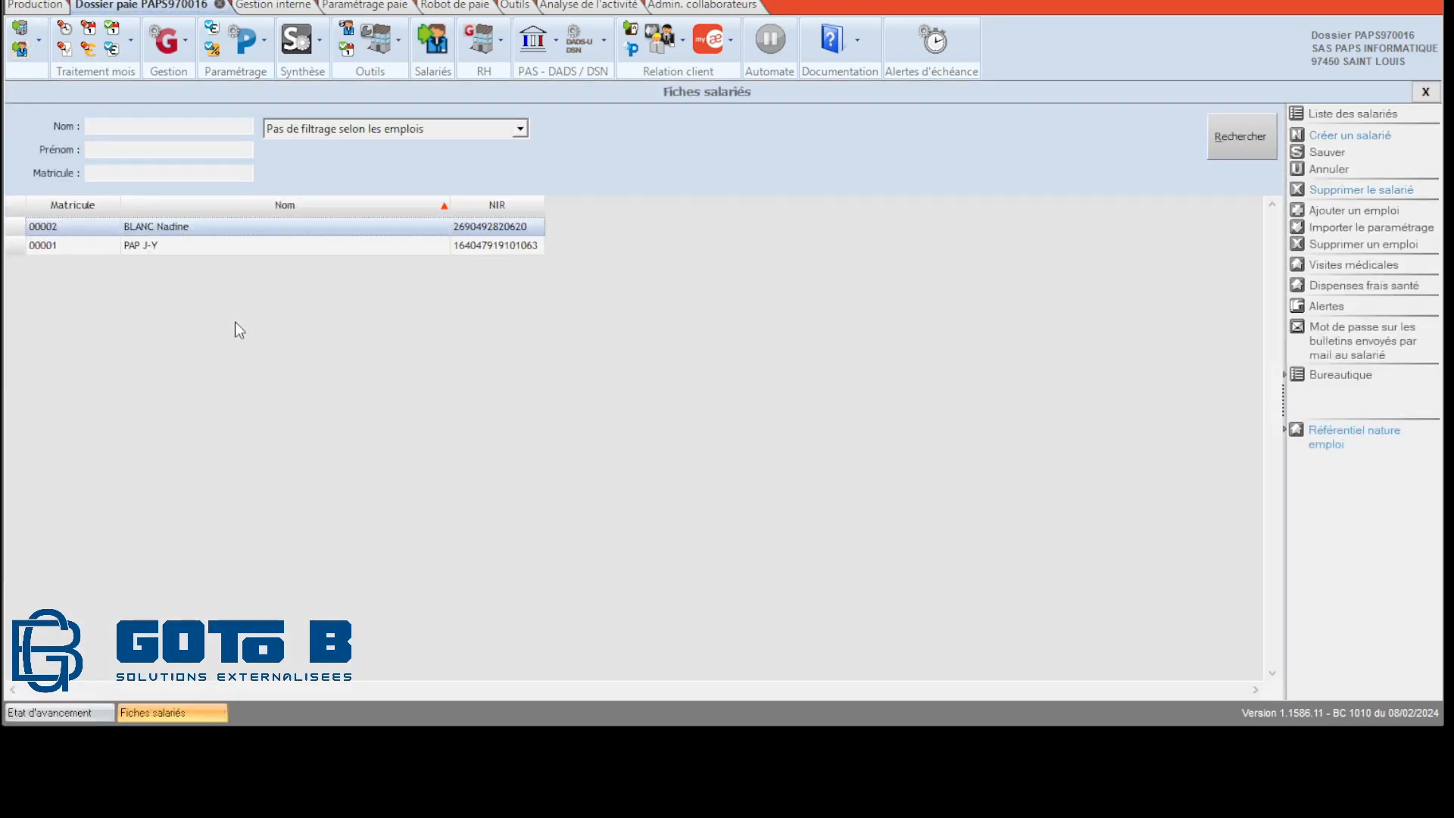
double_click(139, 224)
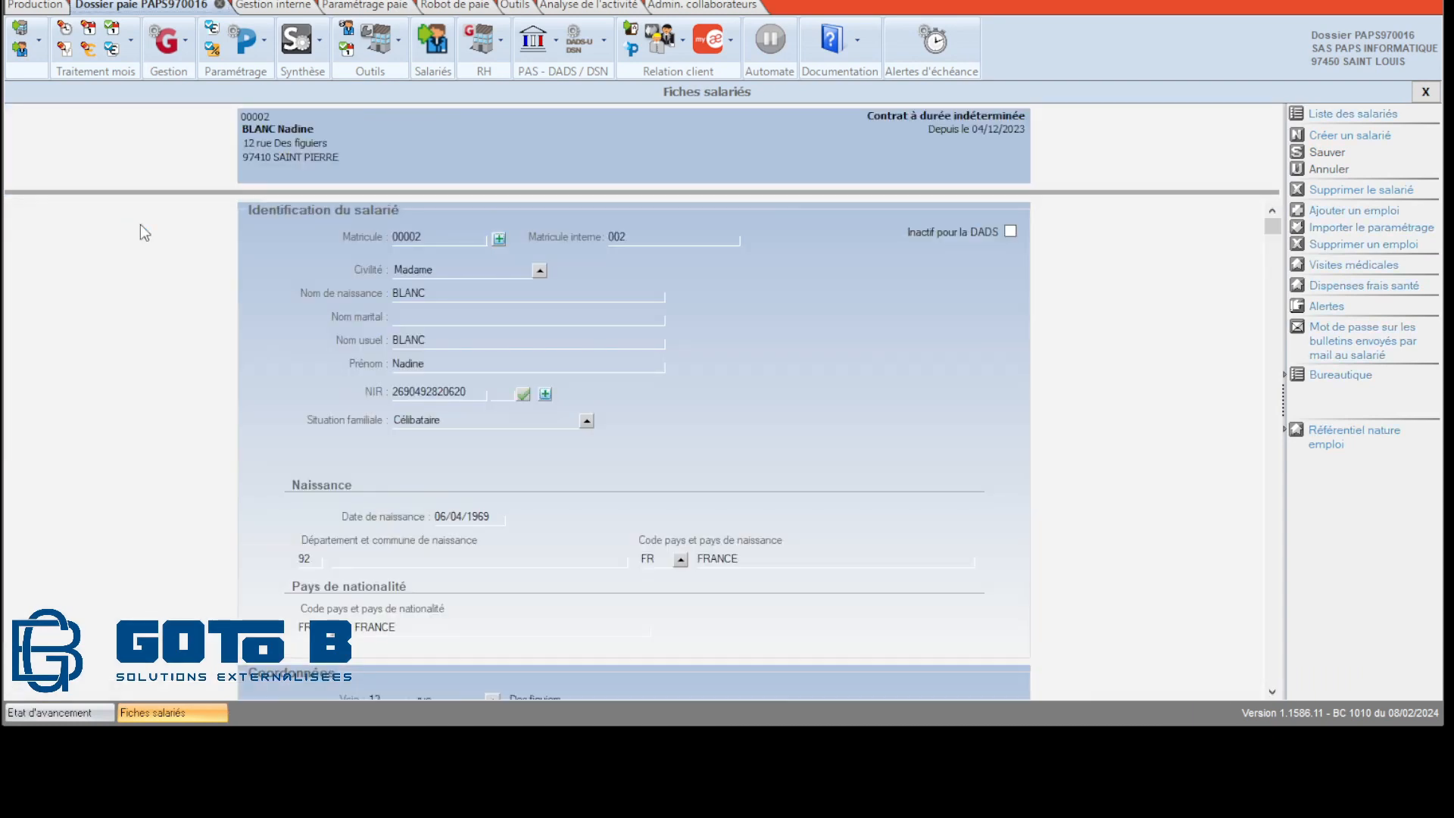
key("F2")
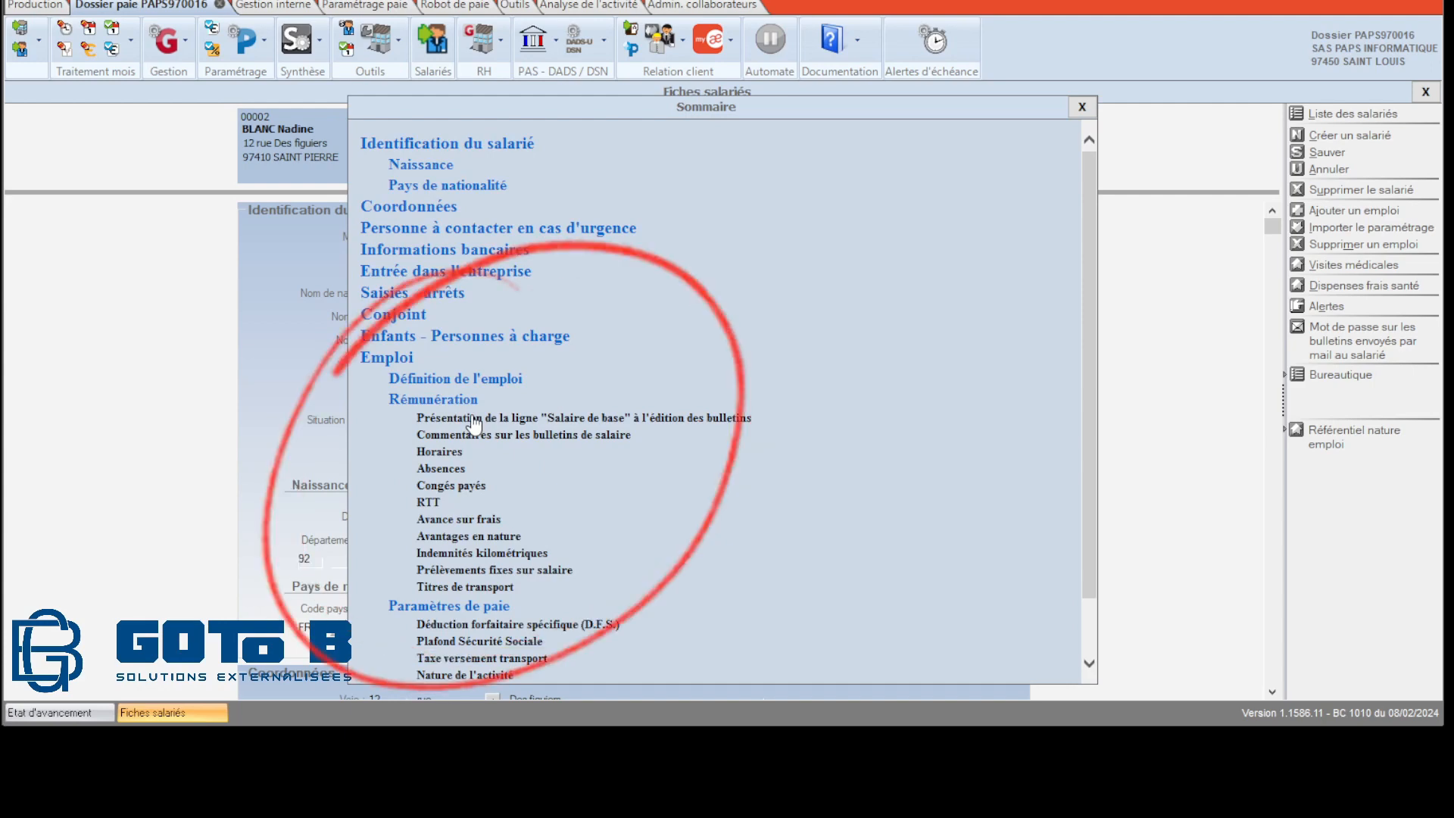
left_click(1083, 107)
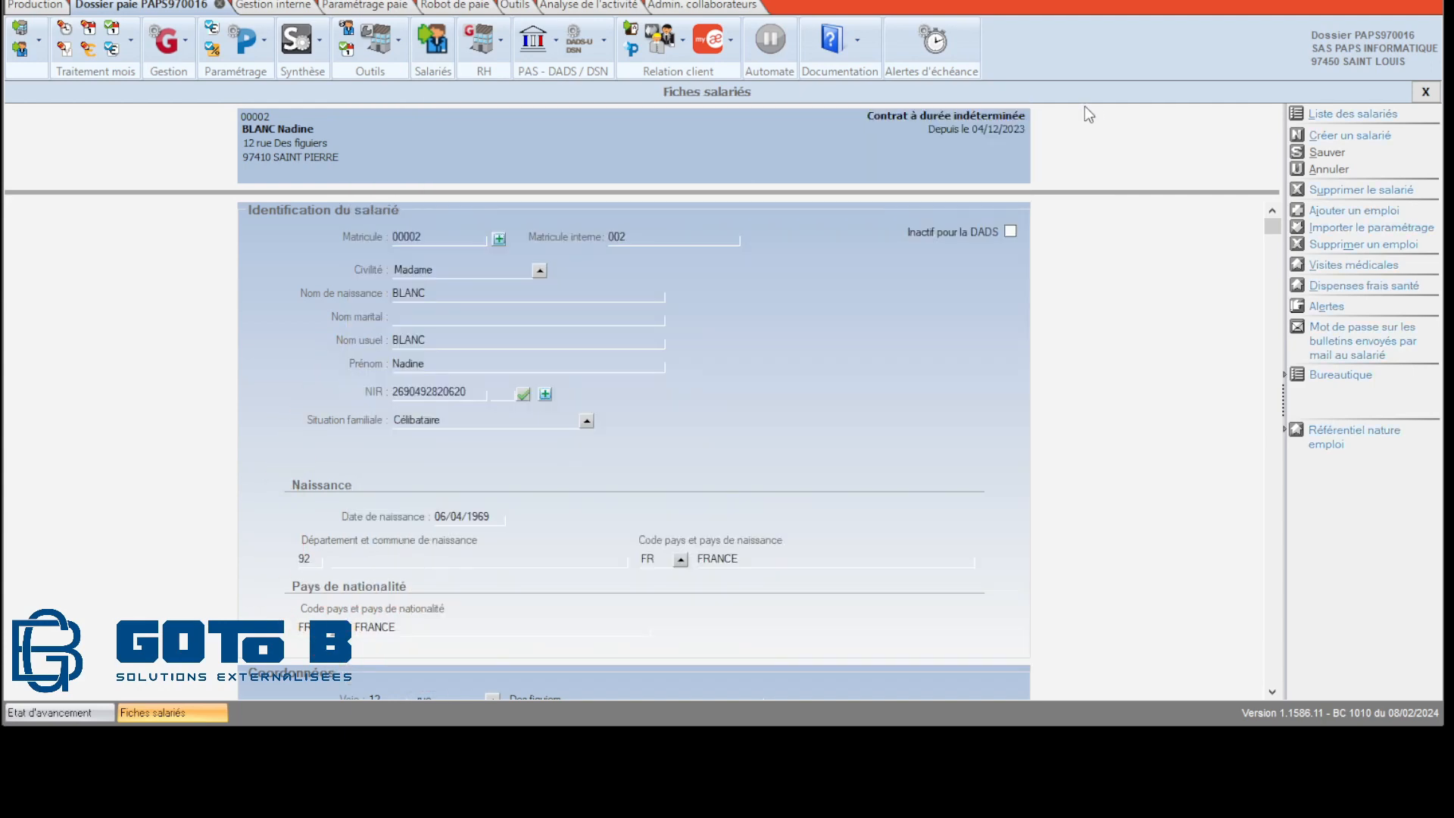
left_click(1425, 92)
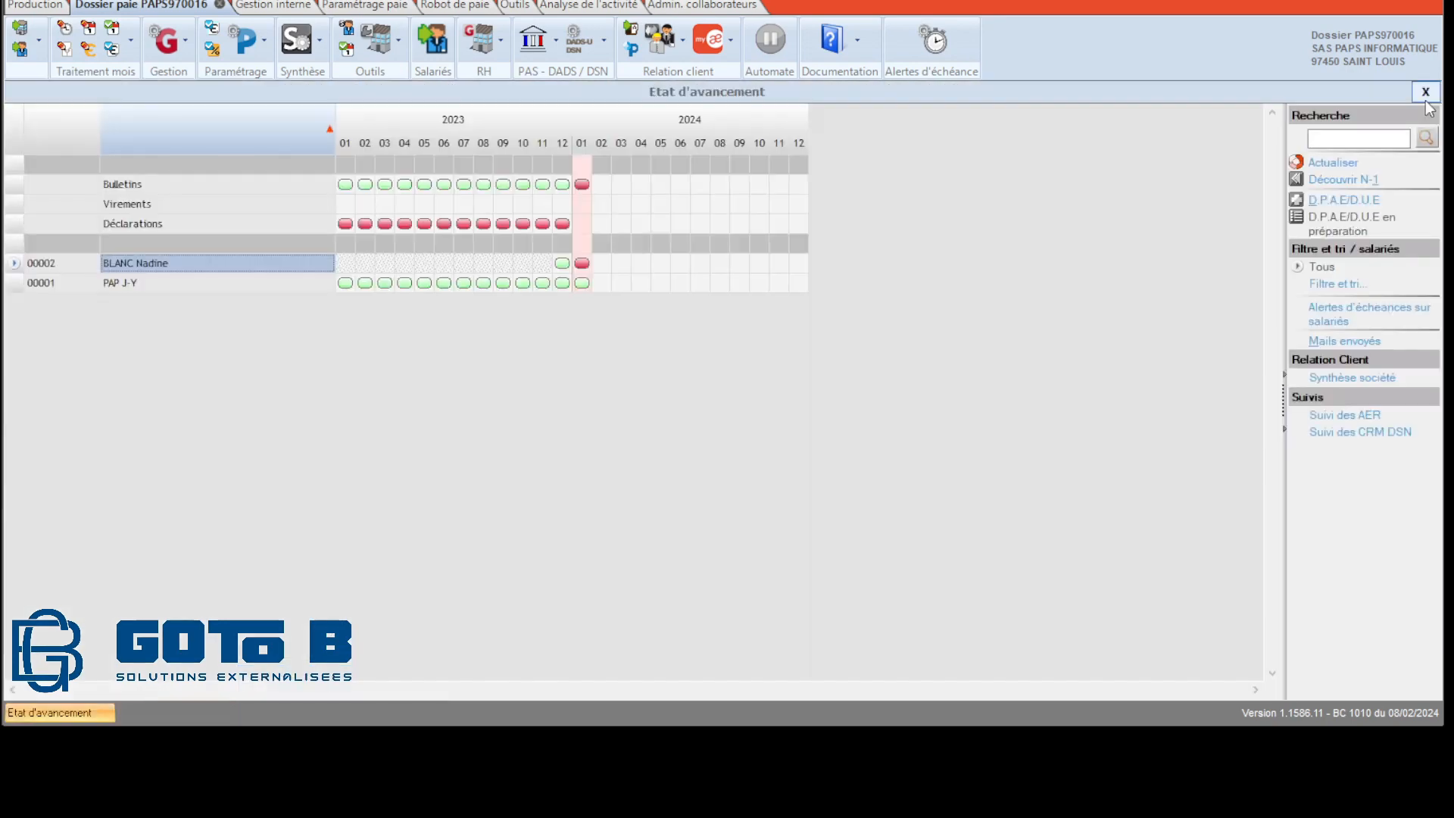
Create a complementary contract in the payroll settings with code Mutuel and label "Mutuel SAnté", for all employees and acting on the rate.
left_click(266, 57)
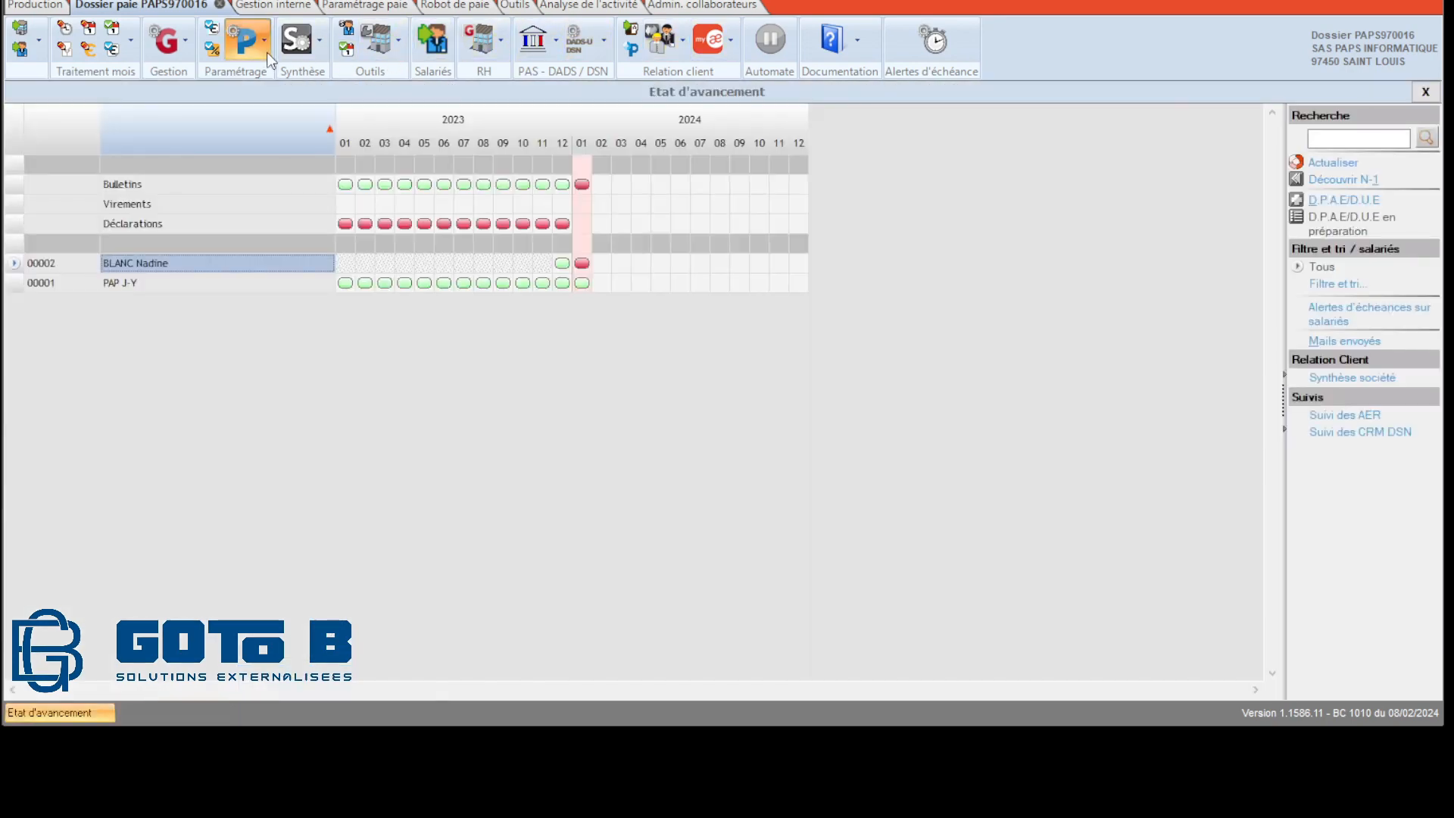
left_click(317, 191)
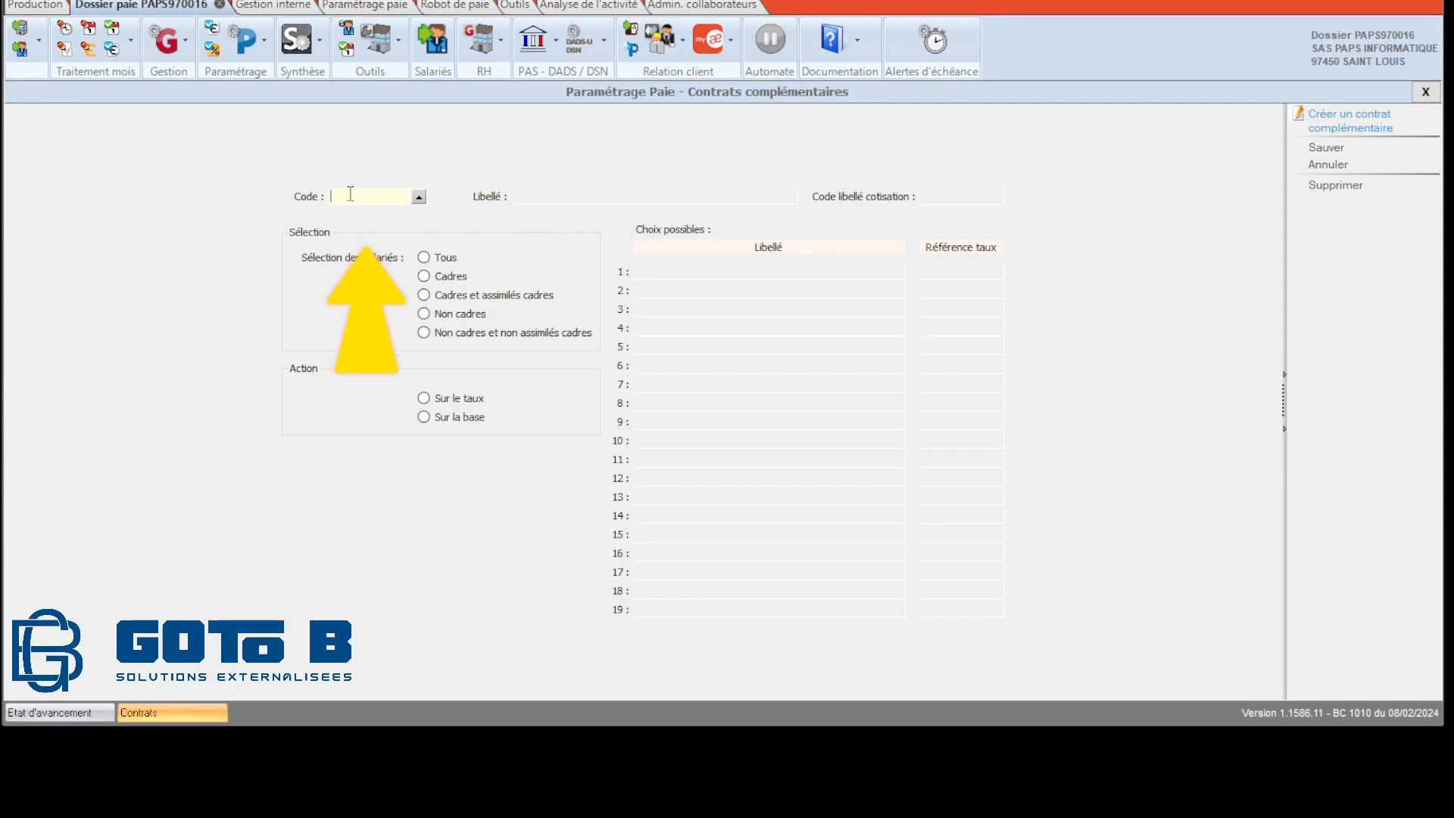
type("Mutuel")
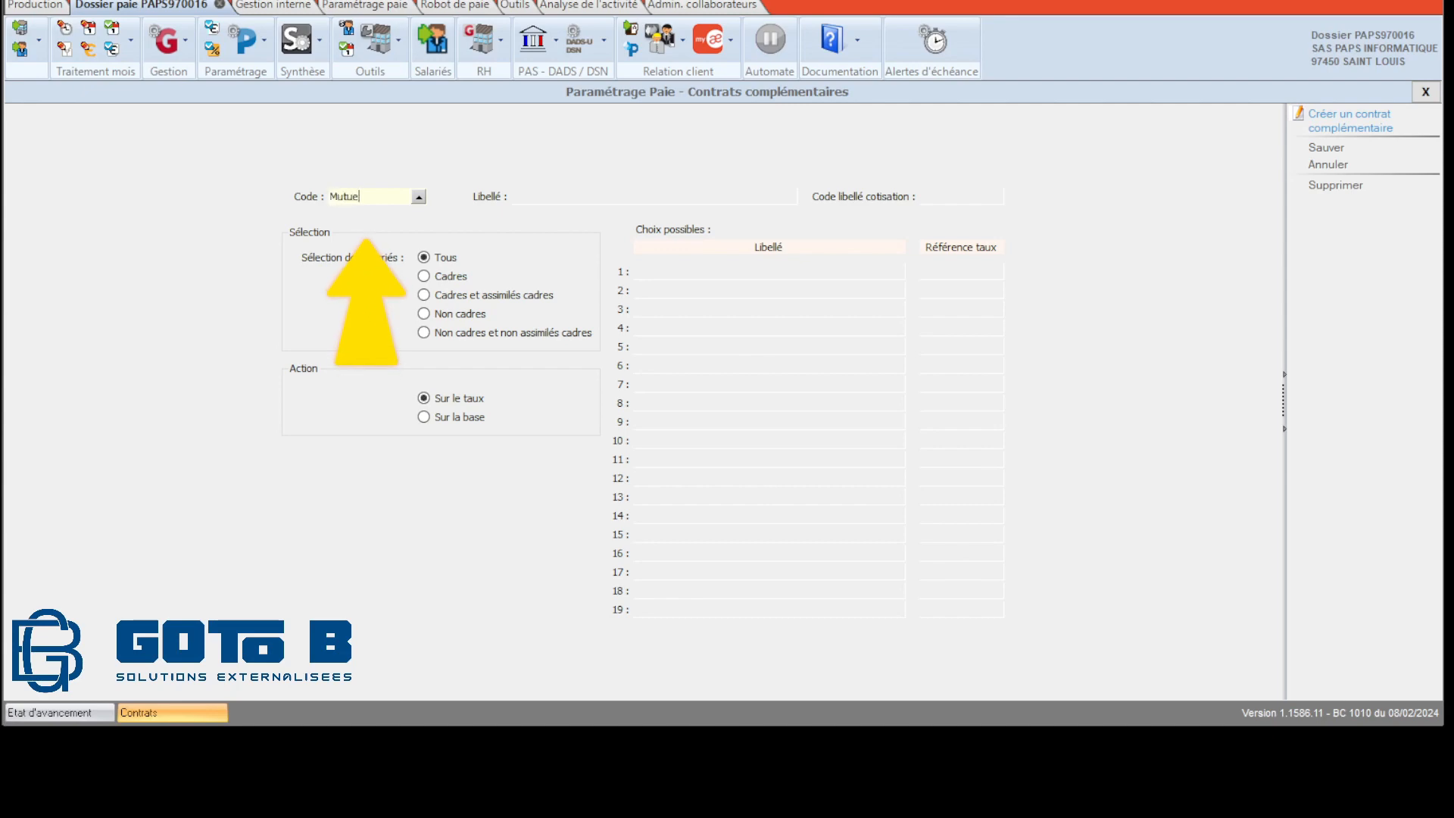
left_click(528, 199)
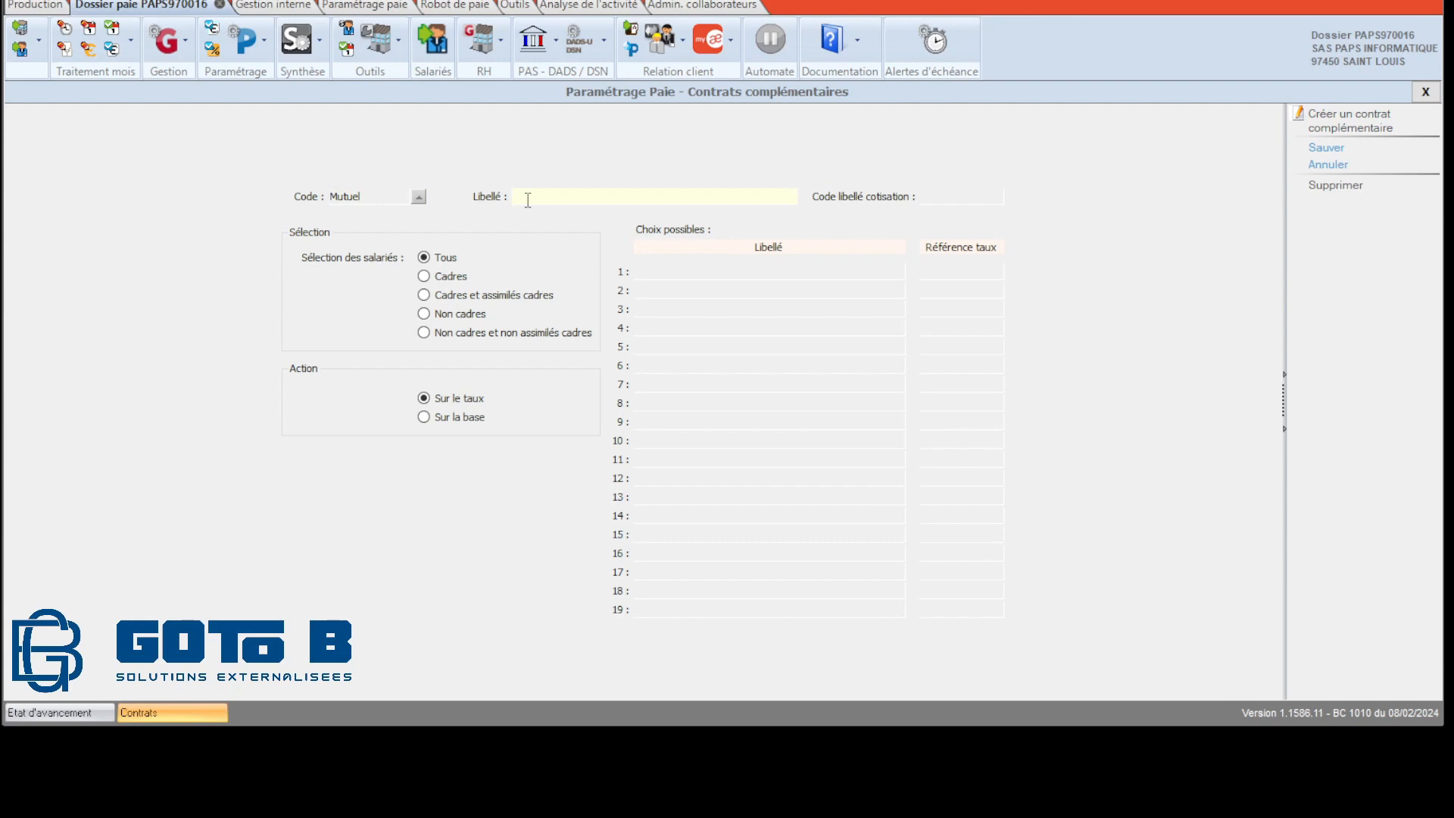
type("Mutu")
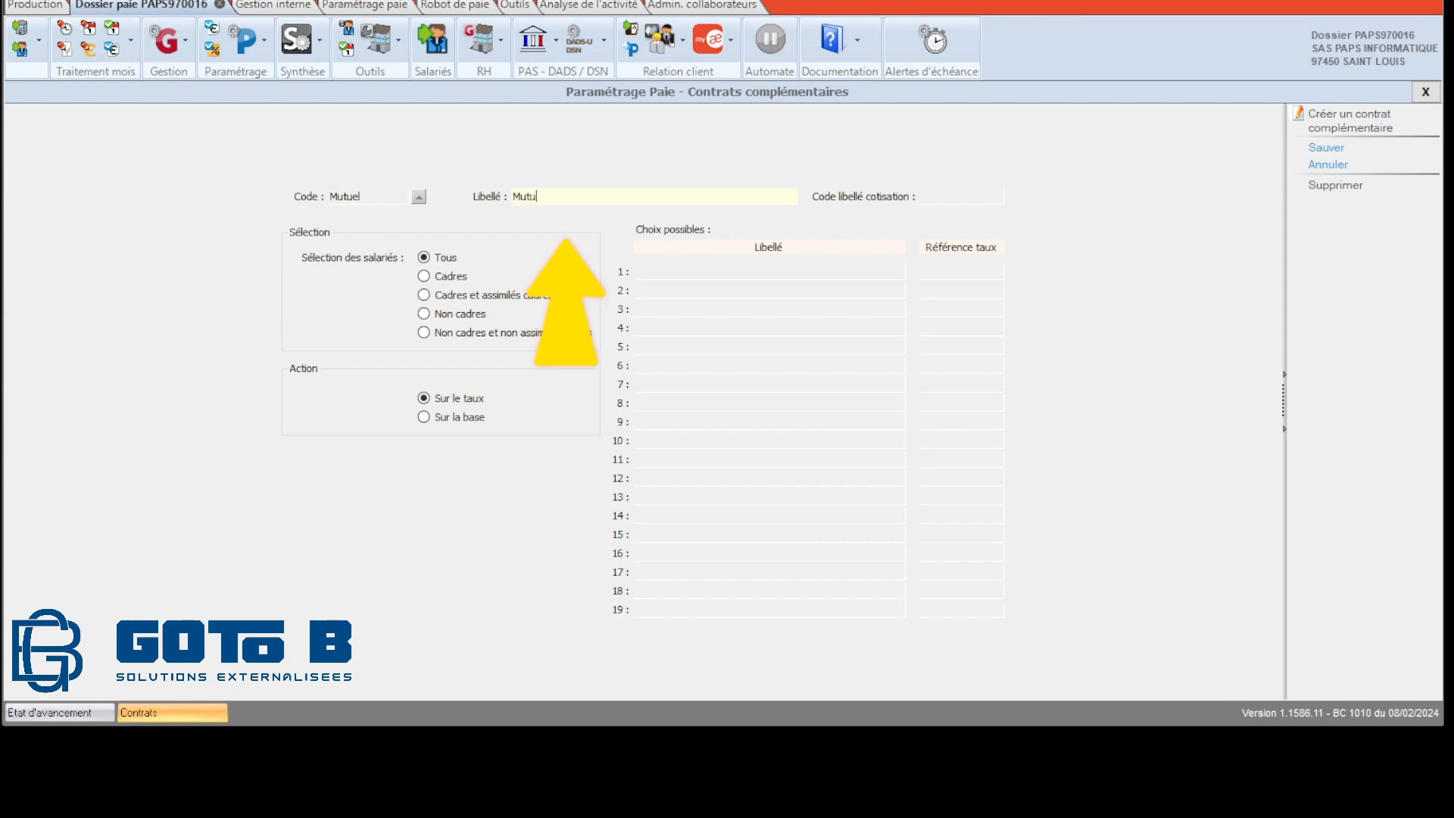
type("el SAnté")
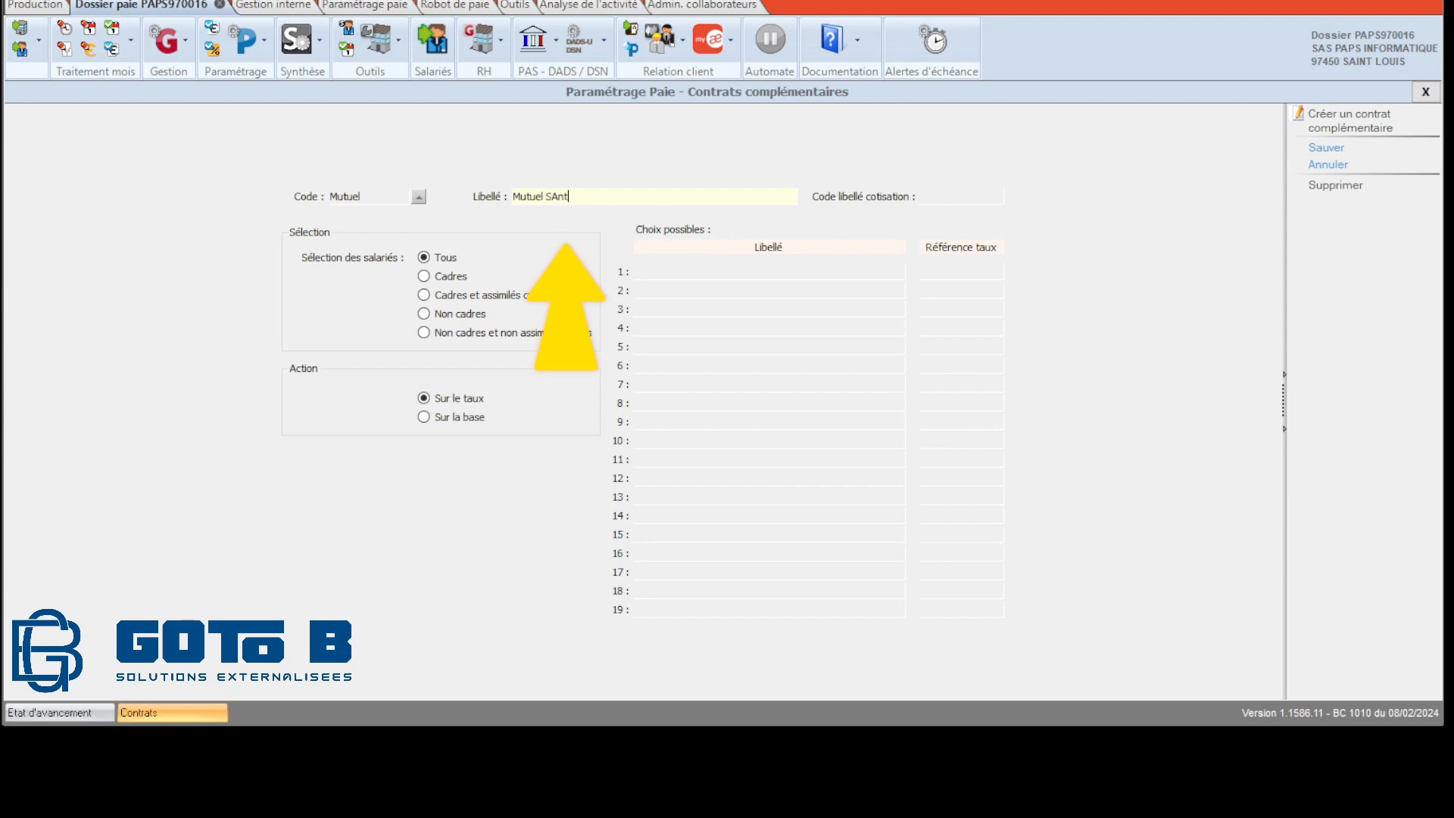
left_click(949, 201)
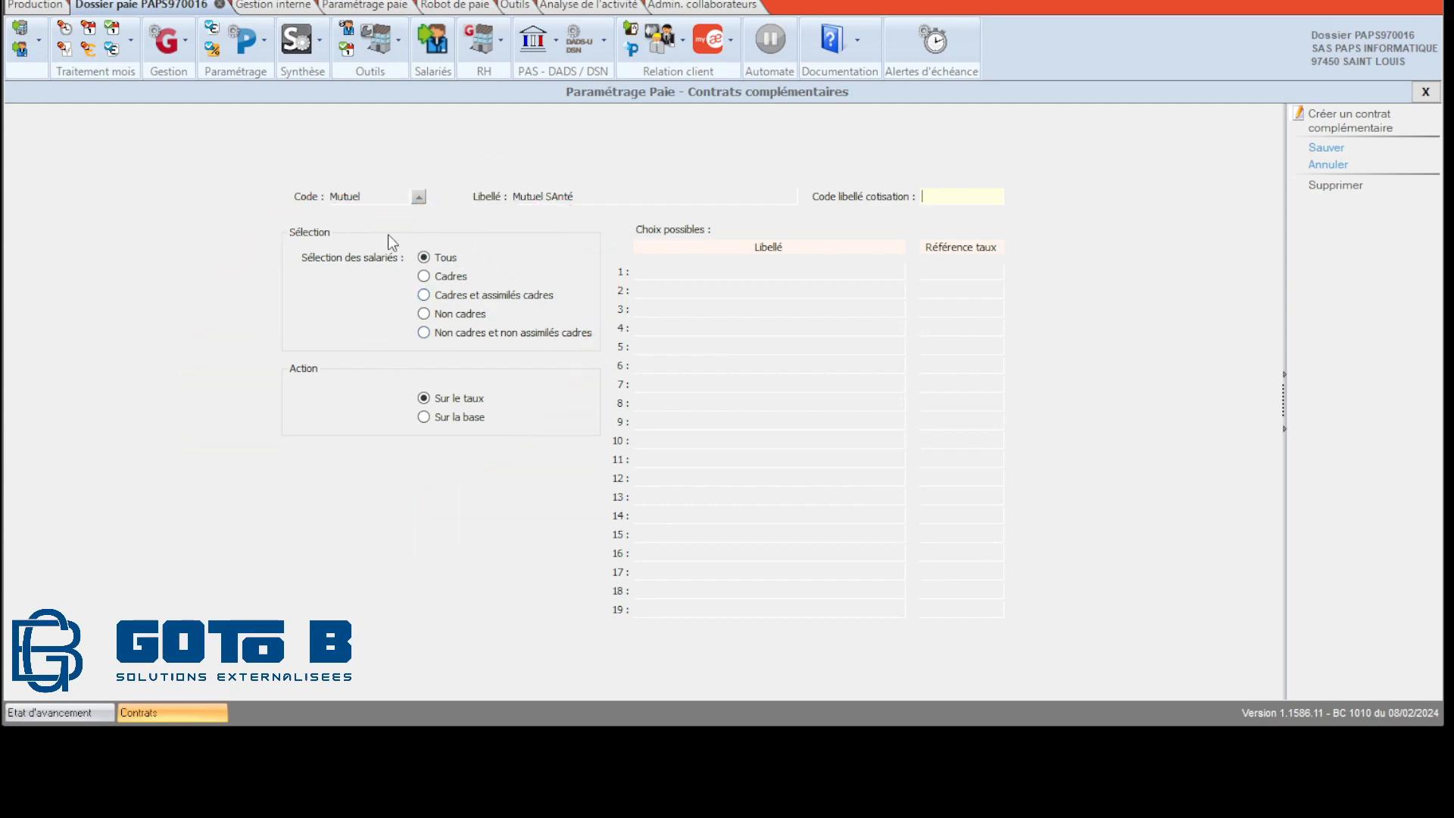
Define the contract's possible choices as DISPENSE, CONTRAT ISOLE, CONTRAT DUO and CONTRAT FAMILLE, and save the contract.
left_click(676, 273)
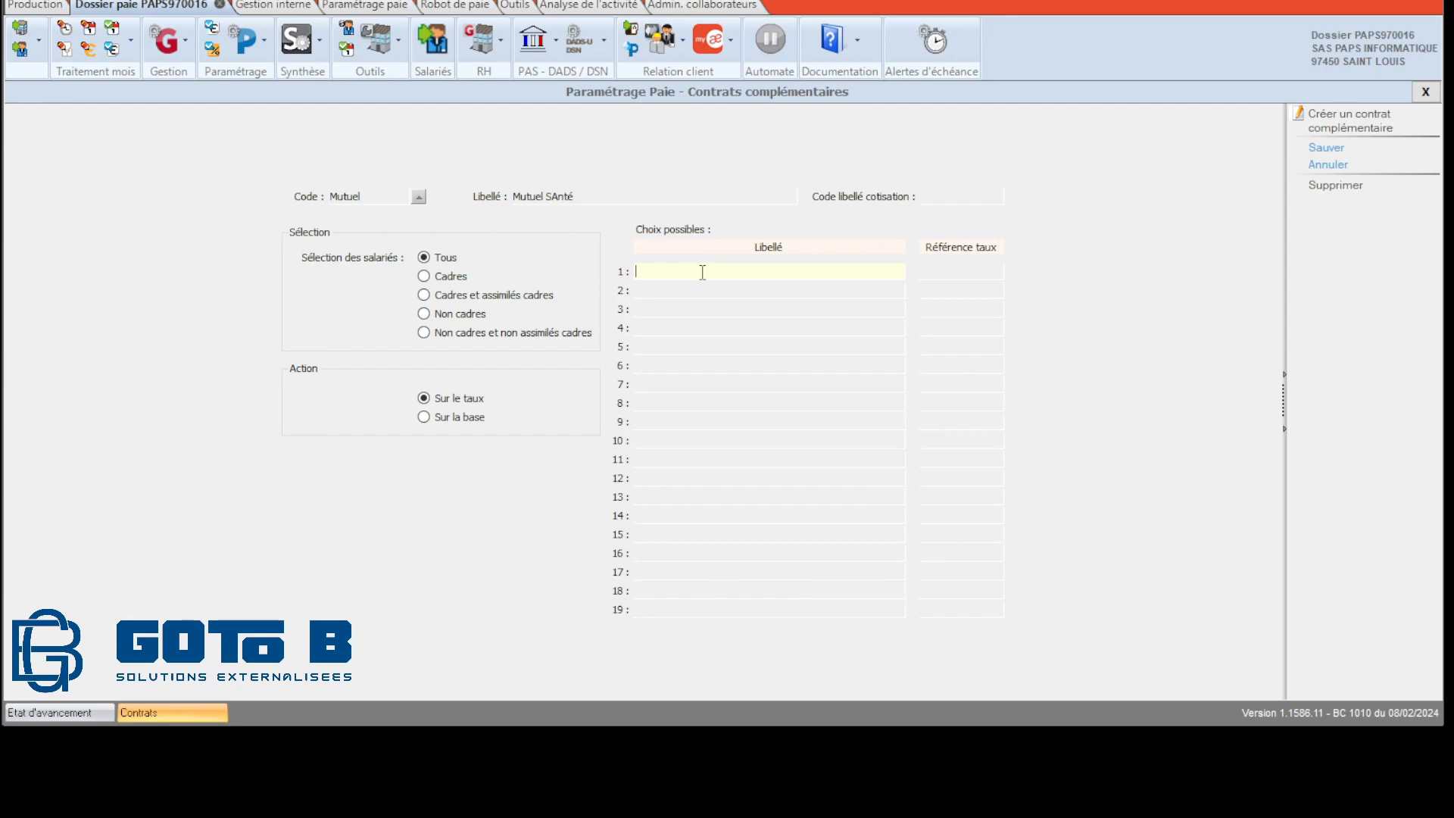
type("DISPENSE")
left_click(711, 290)
type("C")
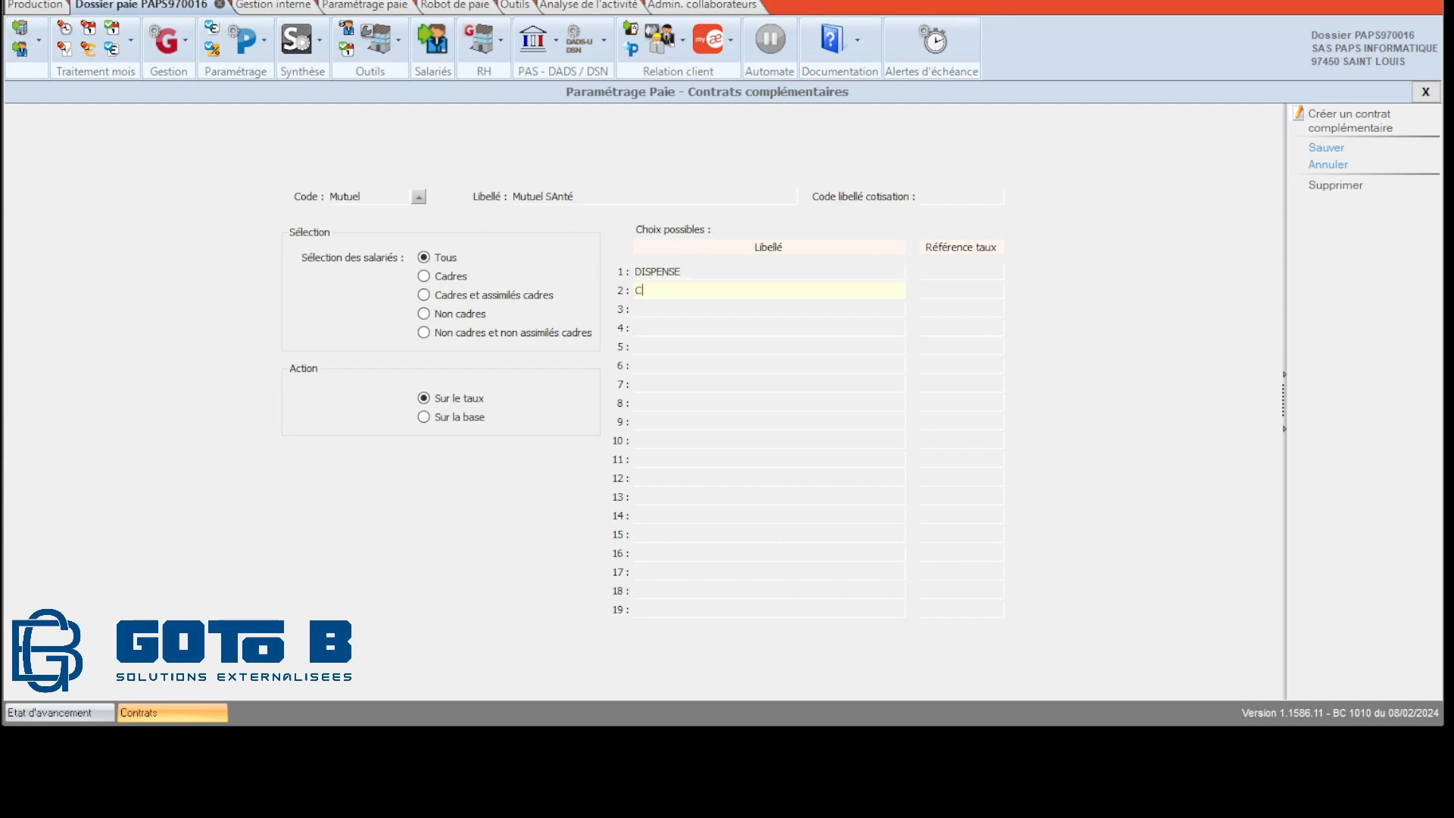
type("ONTRAT ISOLE")
left_click(710, 303)
type("CON")
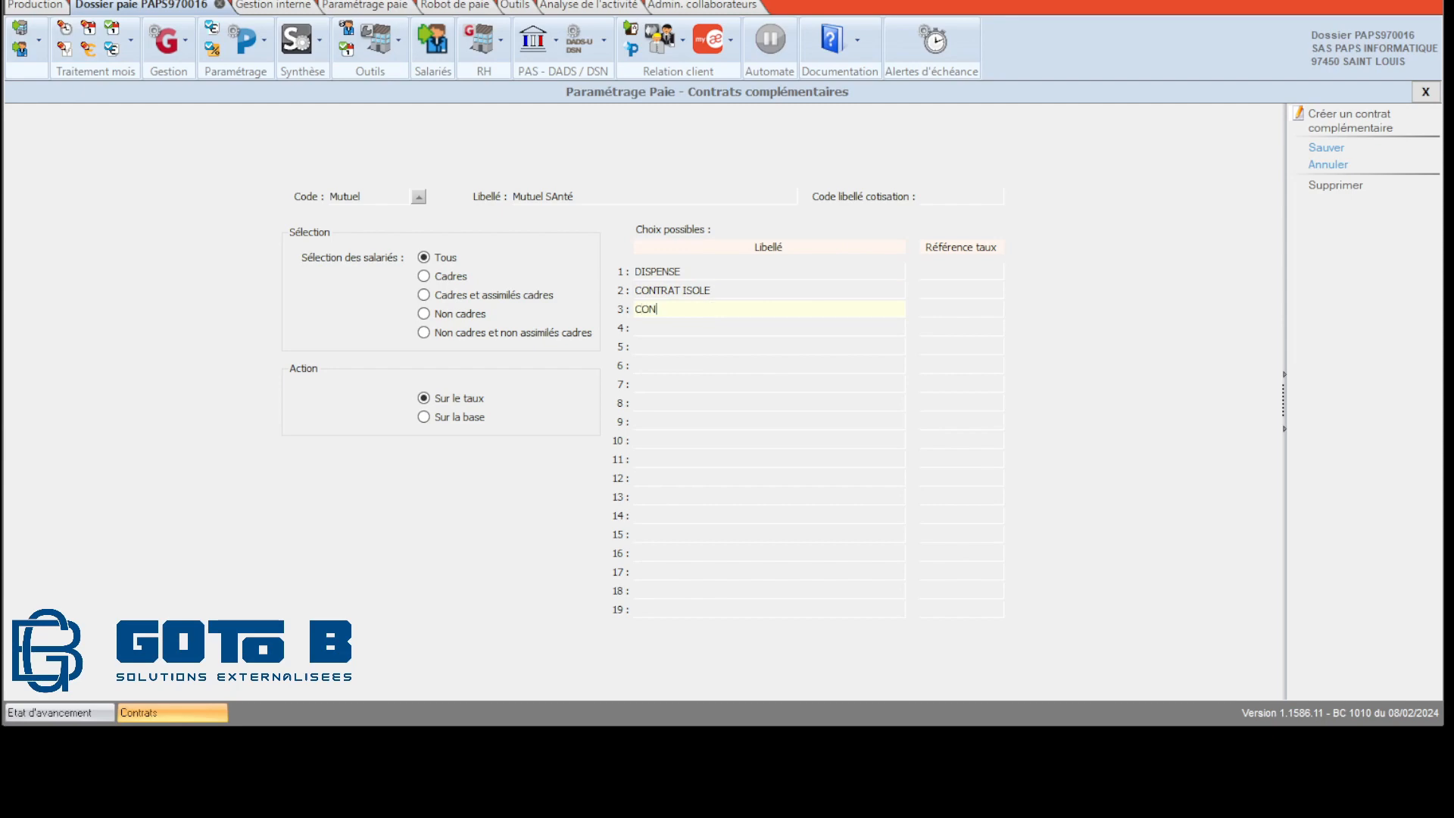
type("TRAT DUO")
left_click(705, 329)
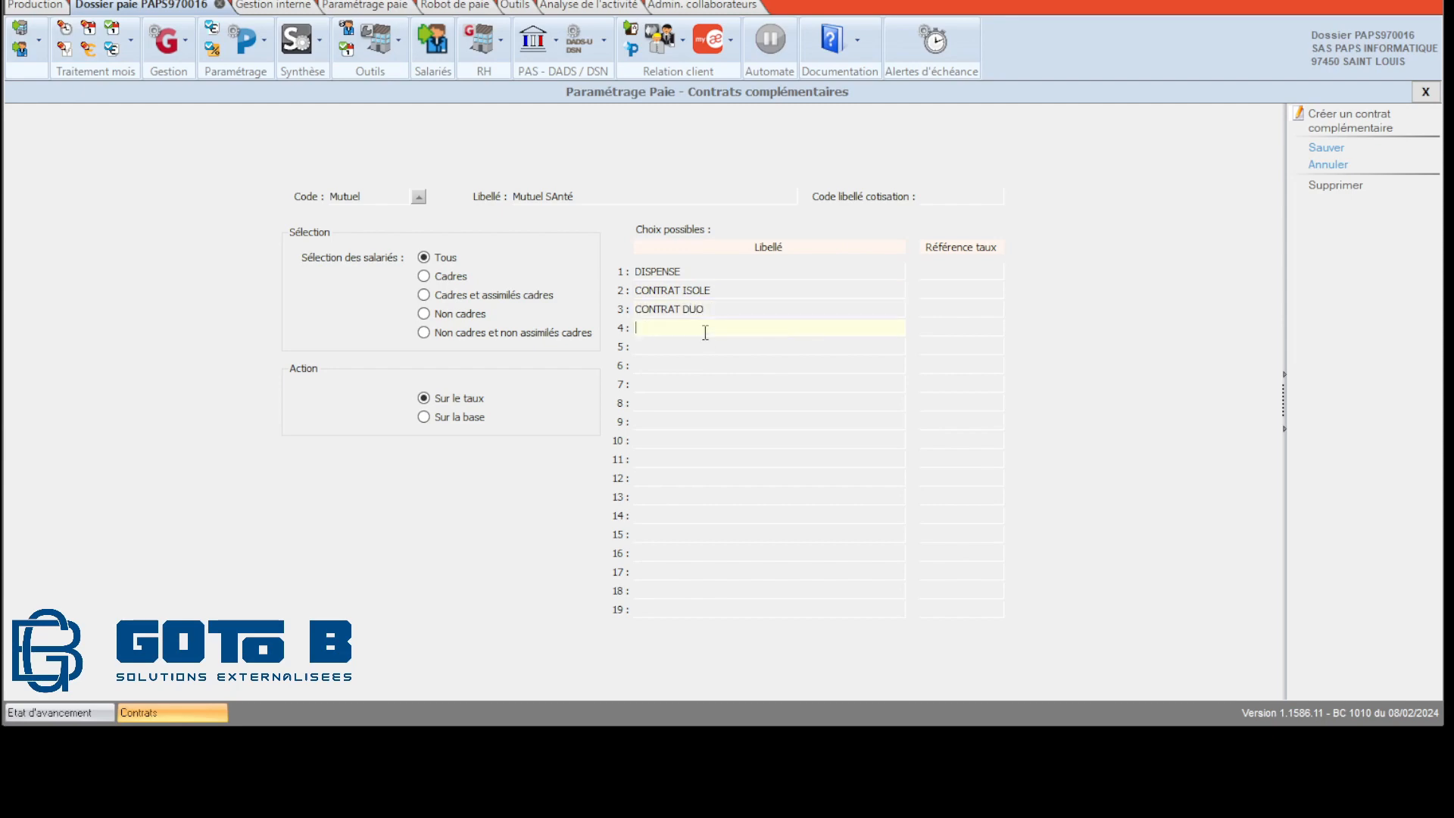
type("CONTRAT FAMILLE")
left_click(1335, 152)
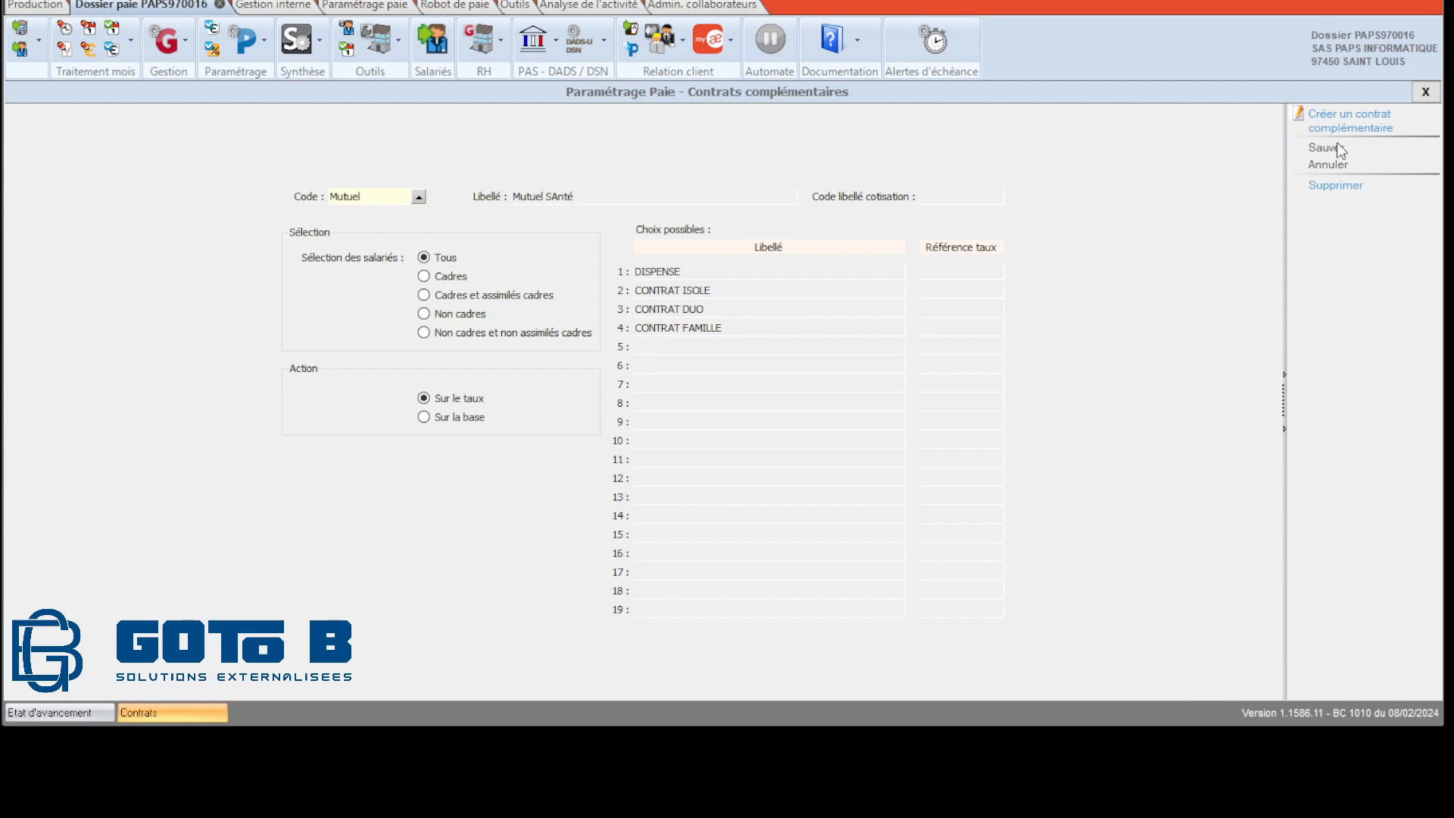
left_click(1425, 93)
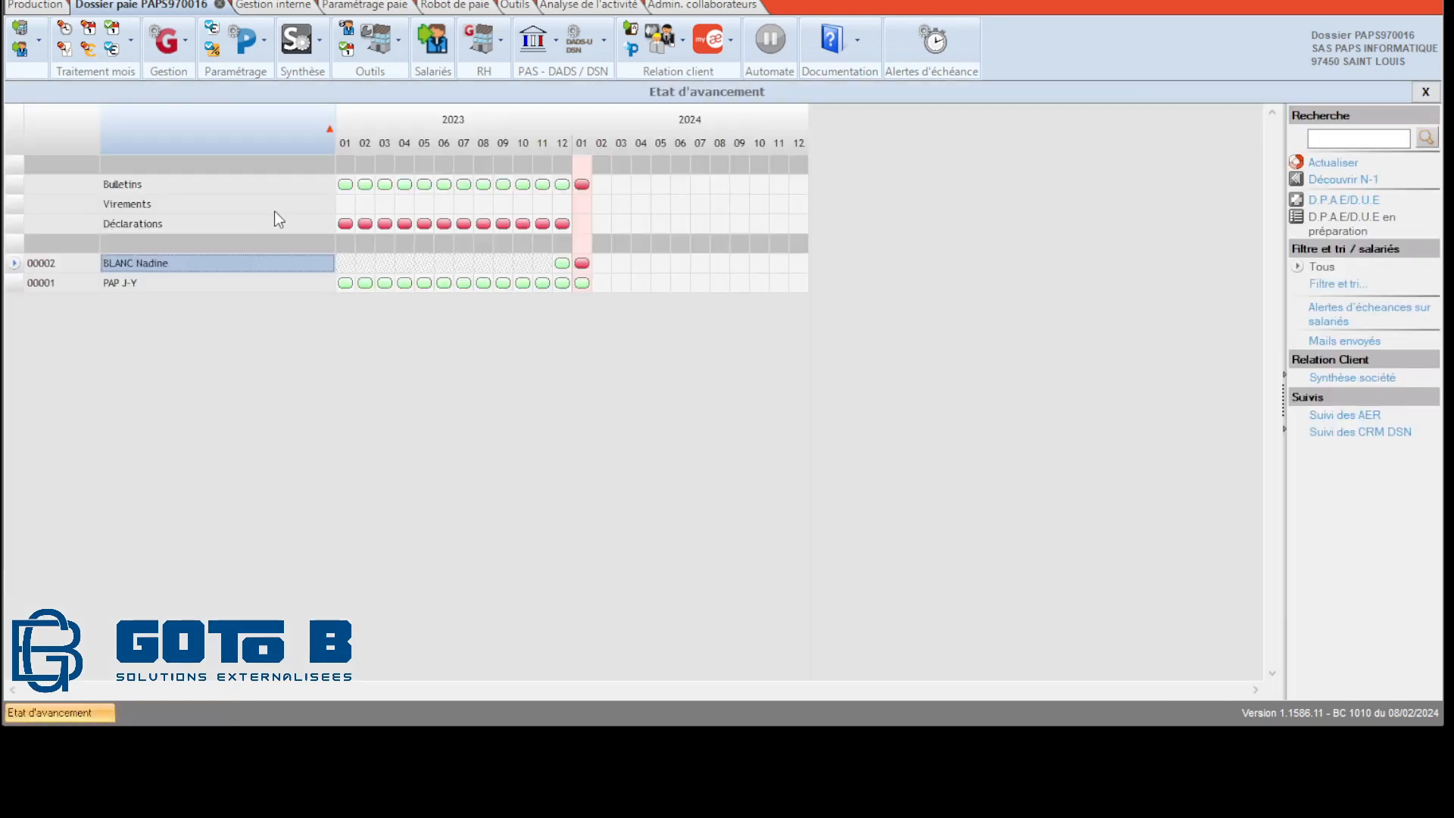
Reopen the first listed employee's record at the Mutuel SAnté complementary contract section.
left_click(20, 51)
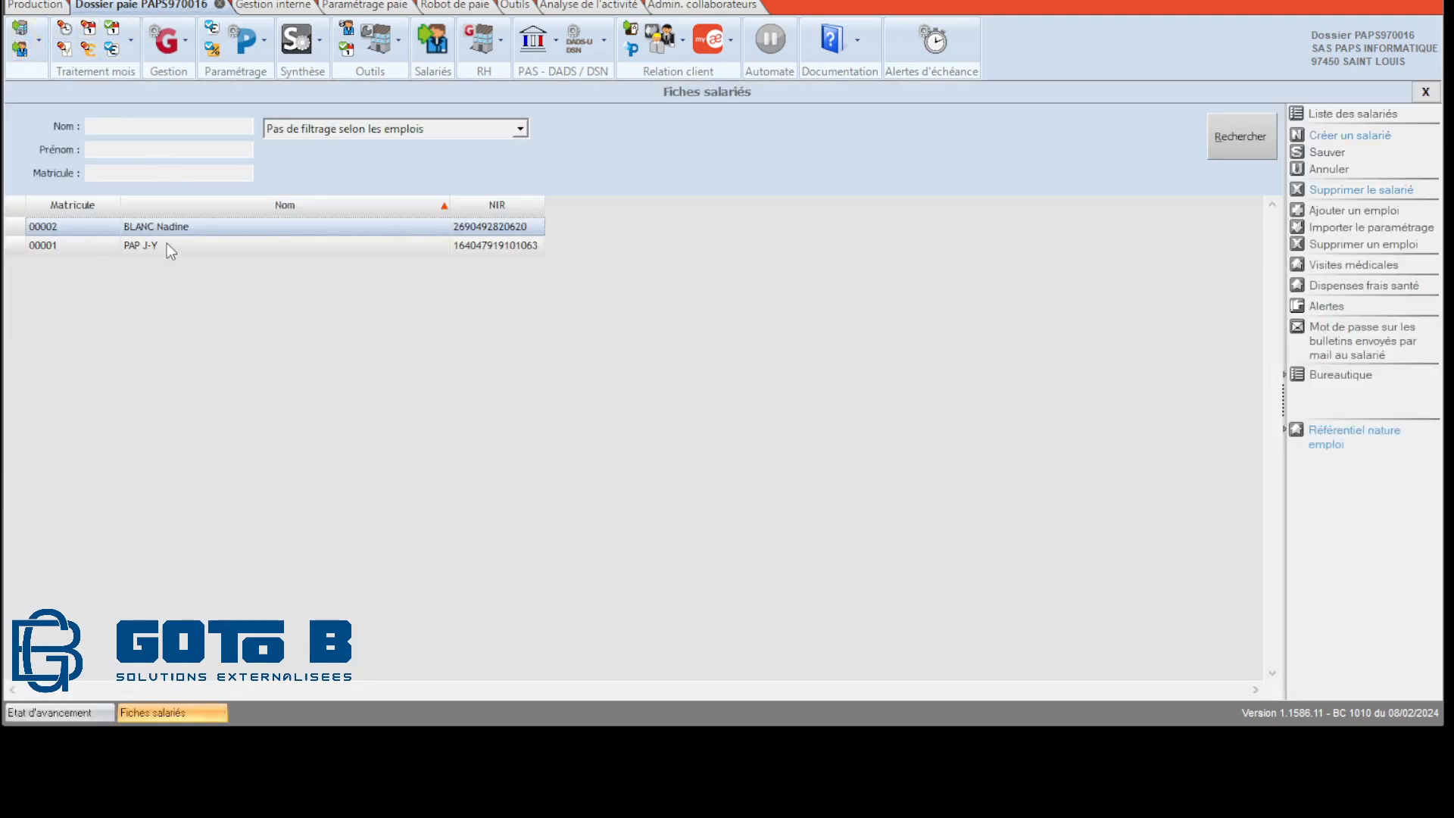
double_click(167, 230)
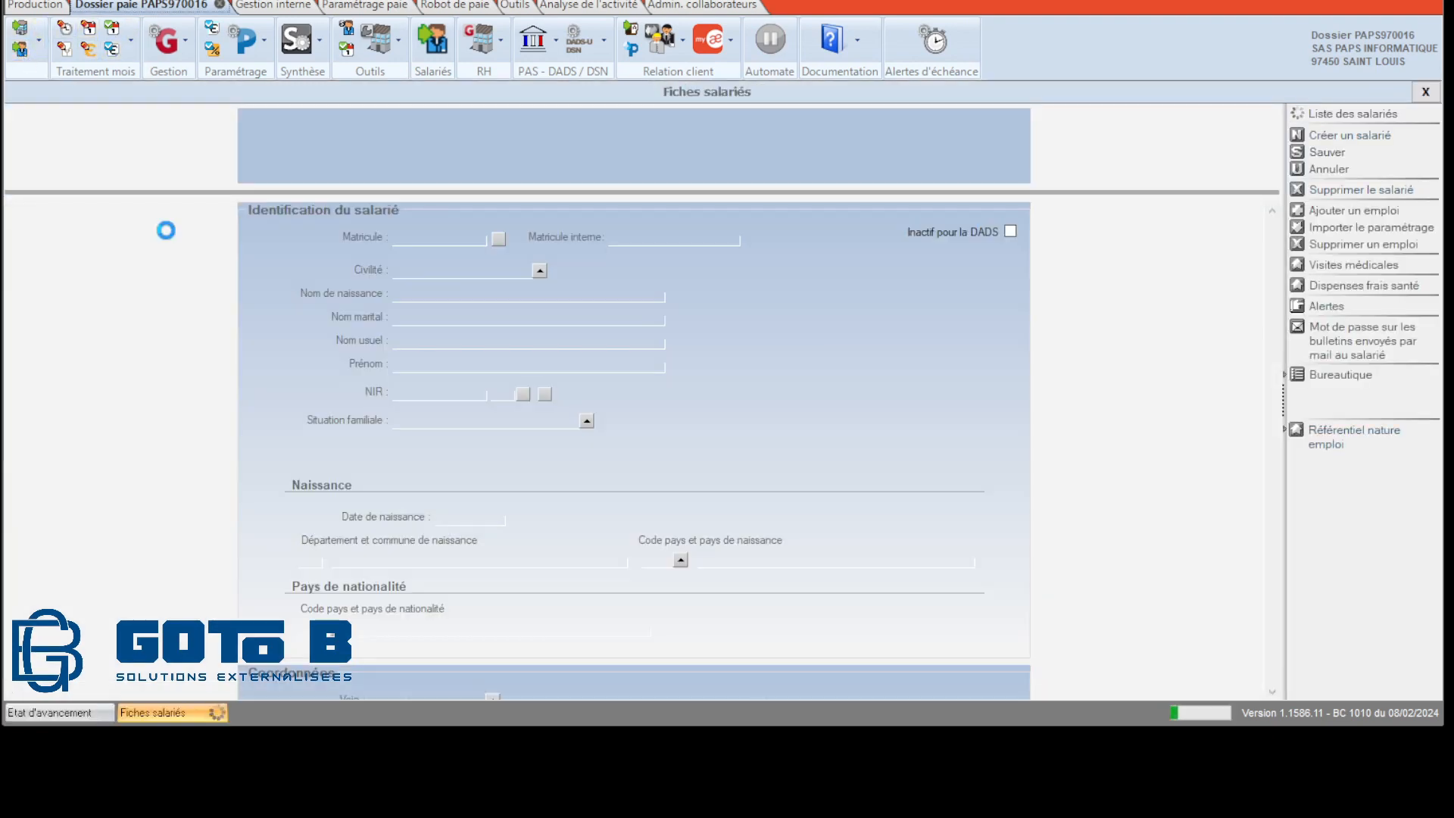
right_click(166, 231)
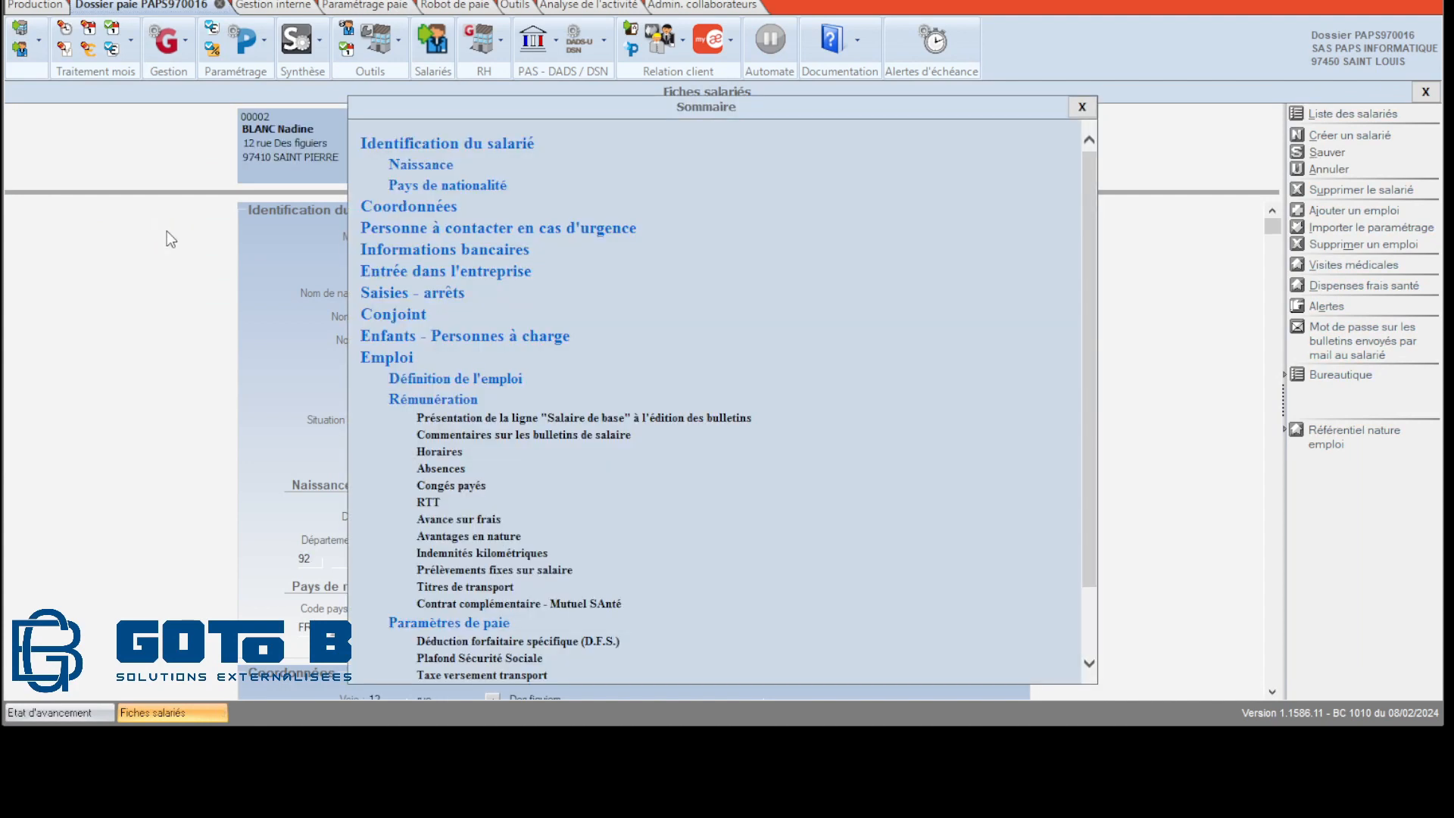
left_click(492, 605)
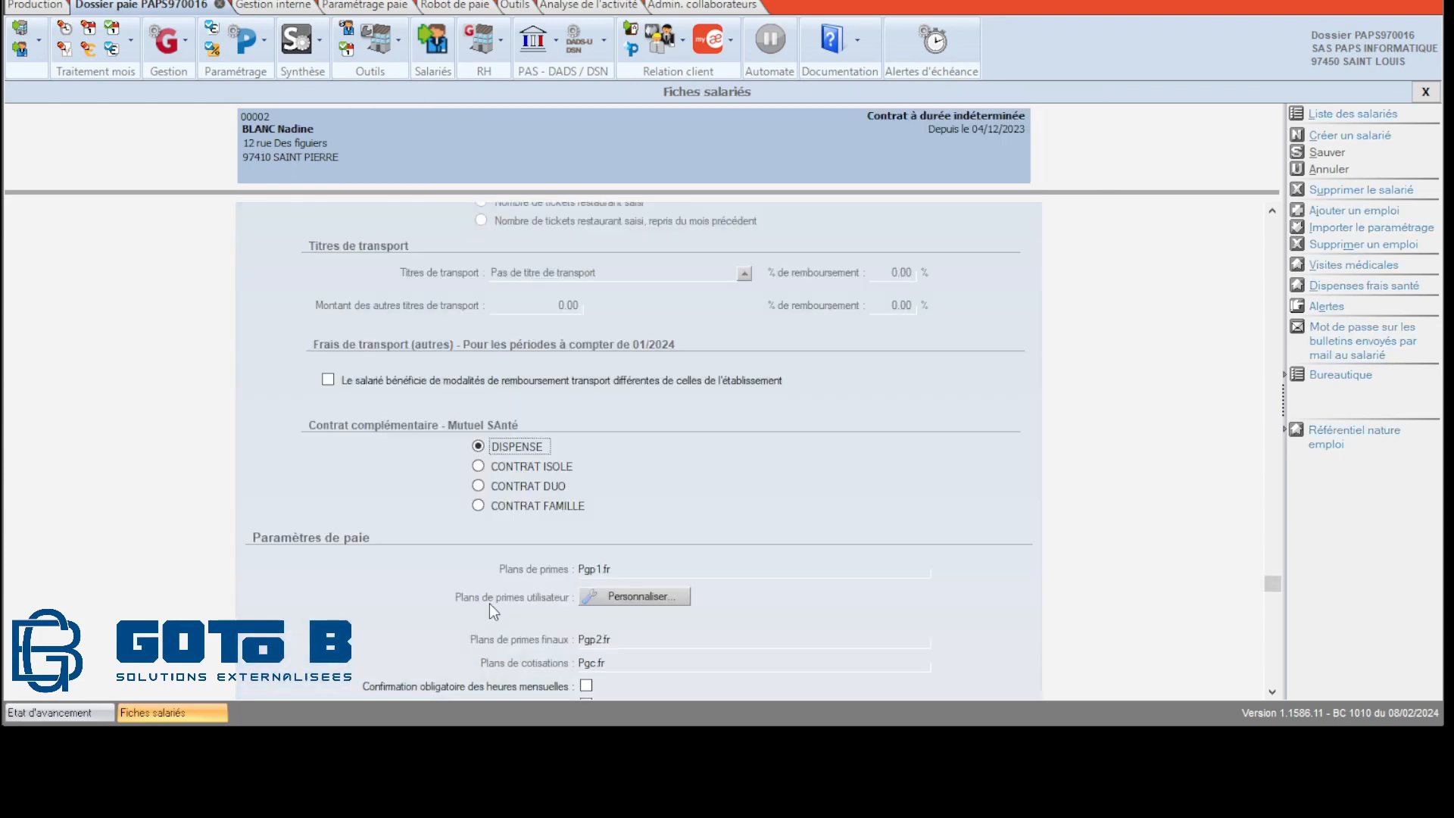
Try the Mutuel SAnté choices CONTRAT ISOLE and CONTRAT DUO, and select CONTRAT FAMILLE for the employee.
left_click(478, 466)
left_click(477, 485)
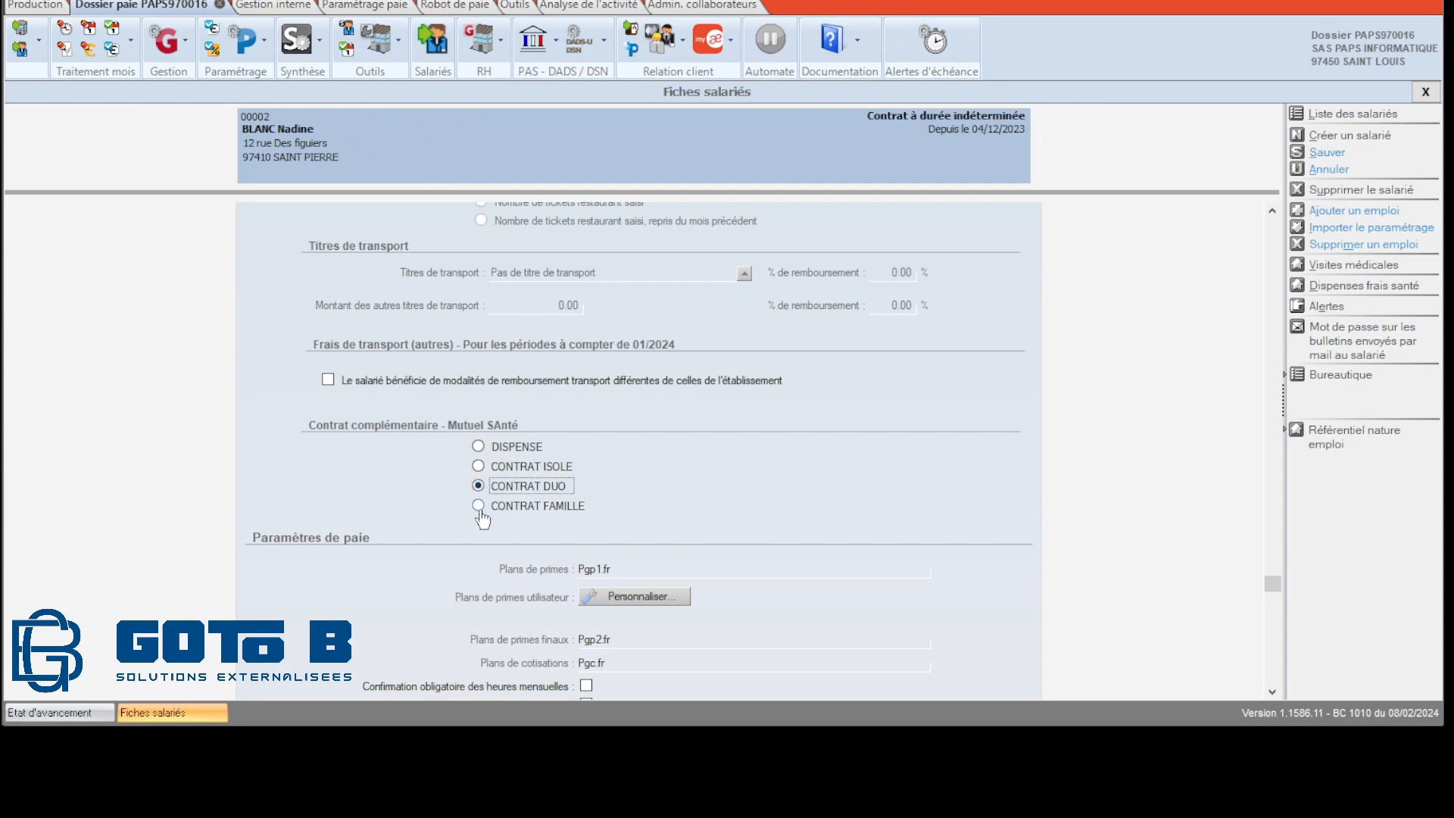
left_click(478, 505)
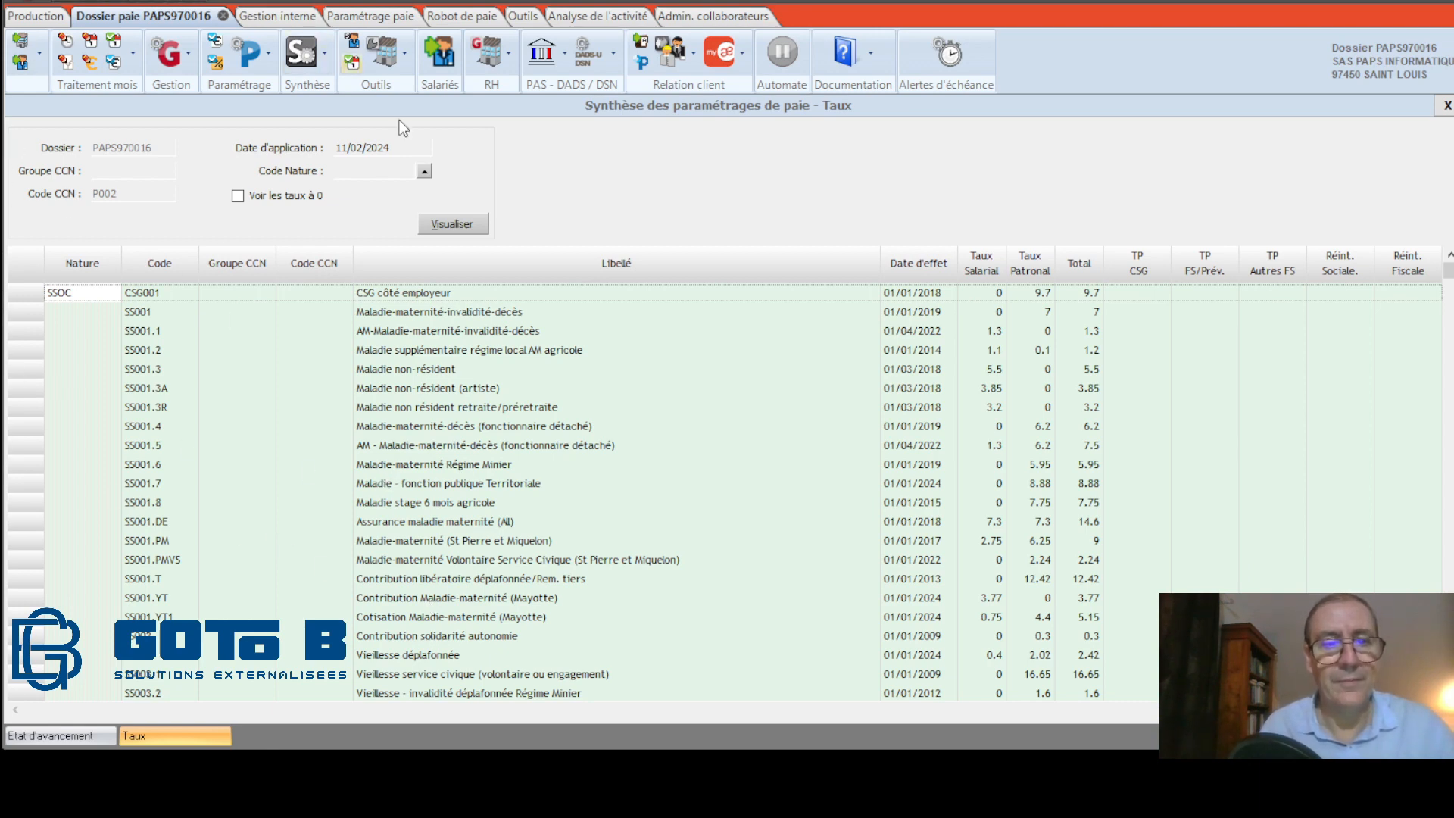
Display the payroll rates of nature RPS (Régime de Prévoyance Supplémentaire), including rates at 0.
left_click(426, 172)
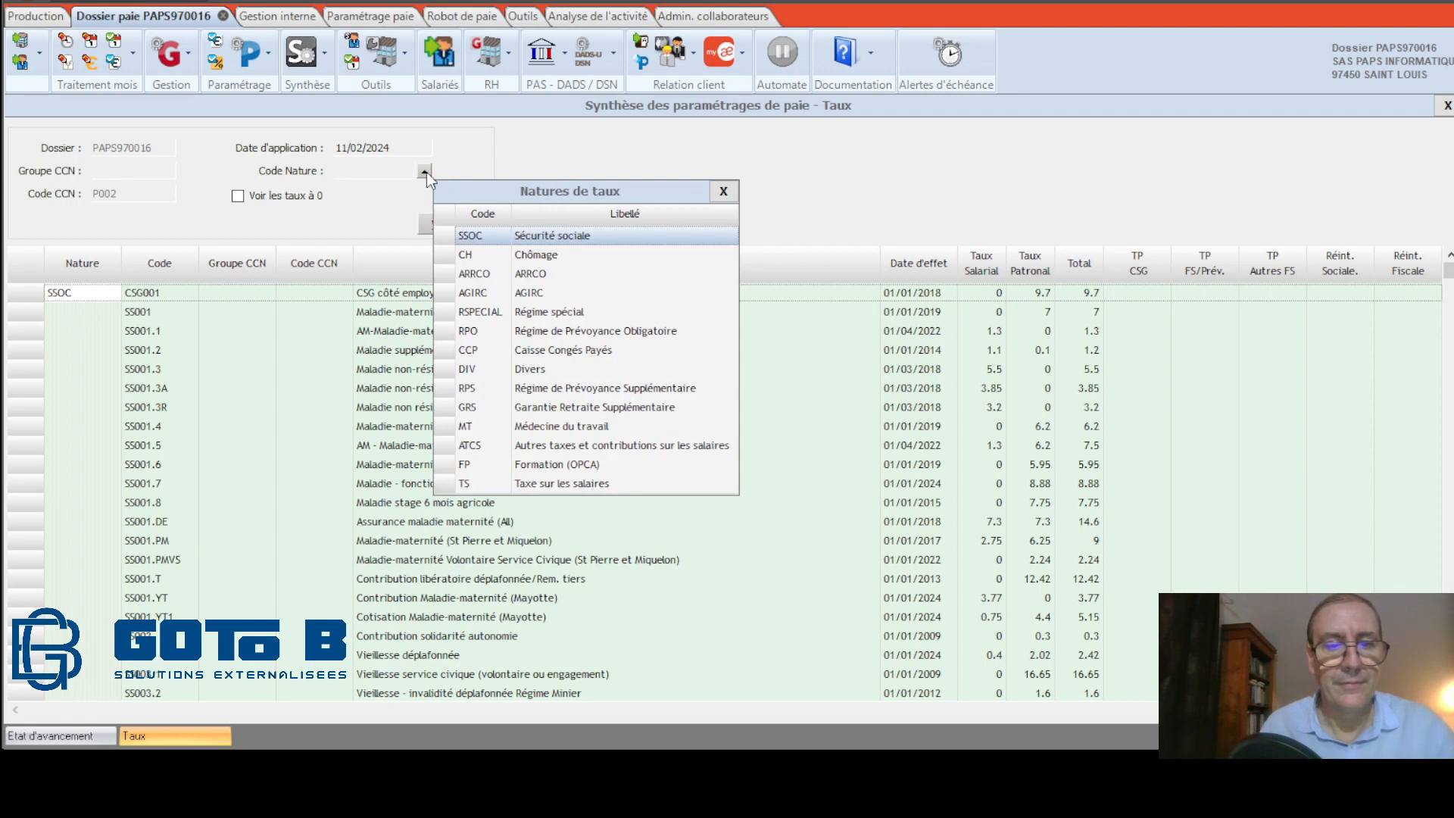
double_click(553, 388)
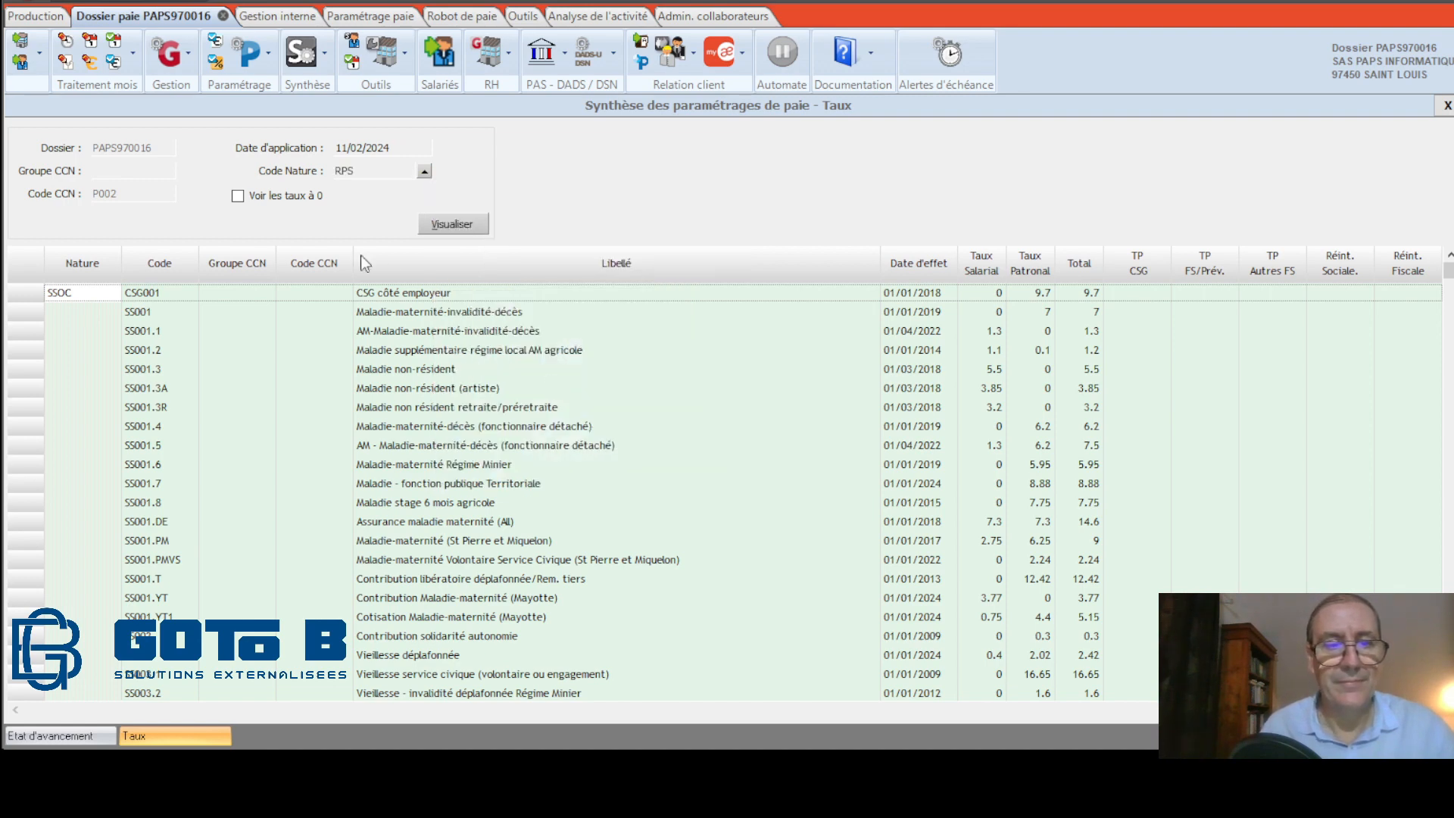
left_click(461, 224)
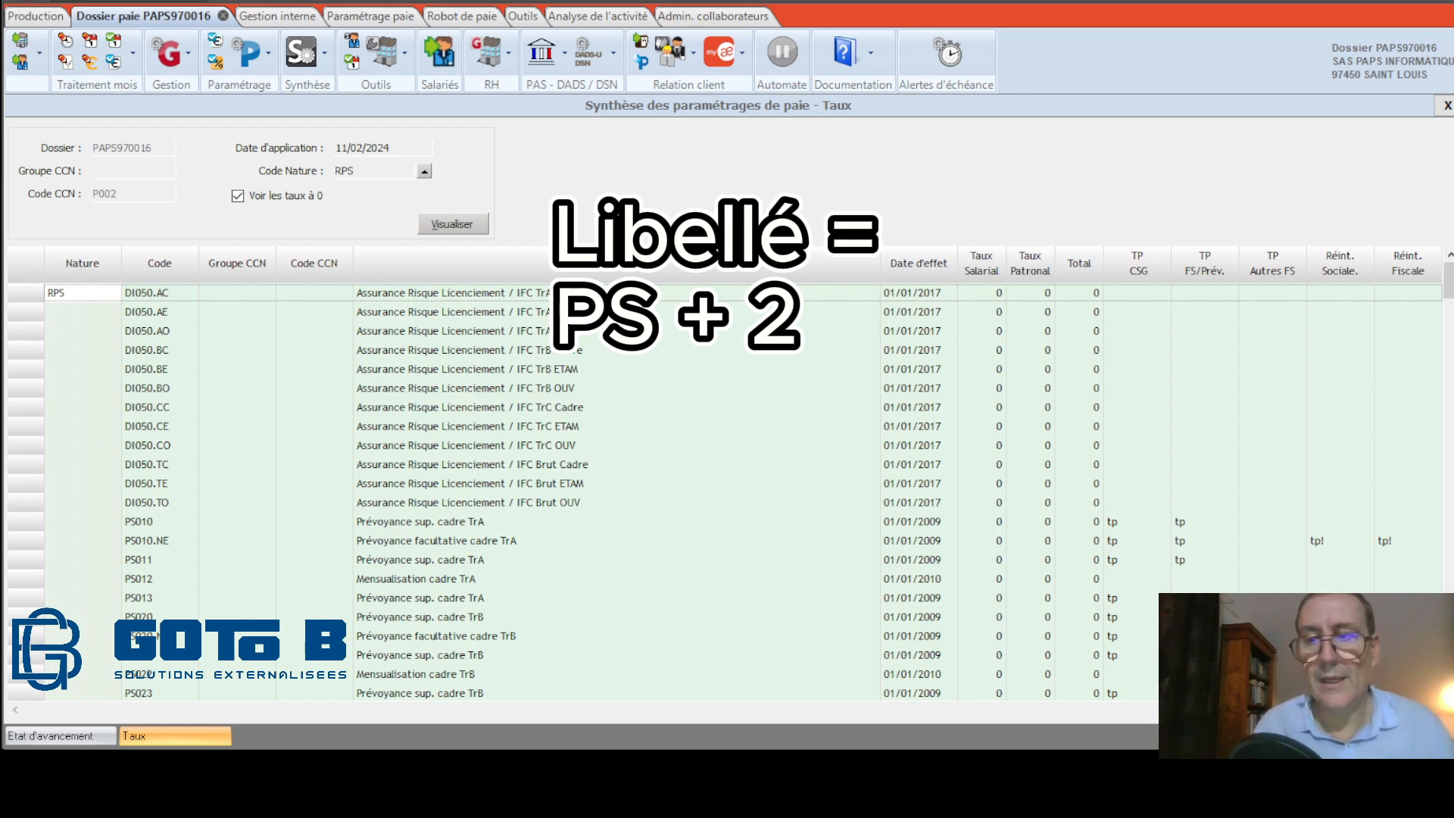
Look through the RPS rate codes for the PS2 series, select PS289 "Frais de santé supp forfait direct", and close the rate summary.
scroll(727, 493, "down", 7)
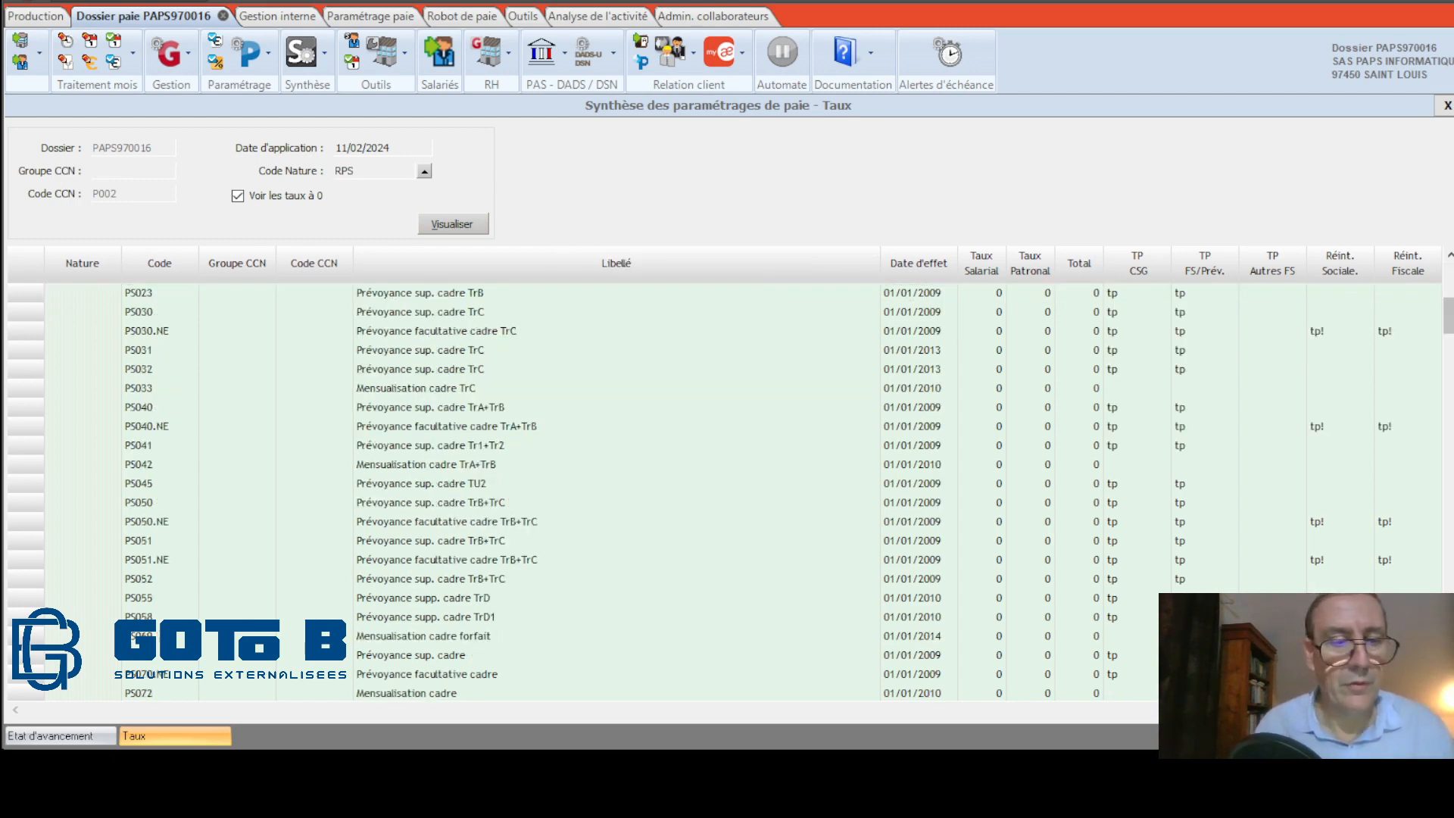
scroll(727, 493, "down", 7)
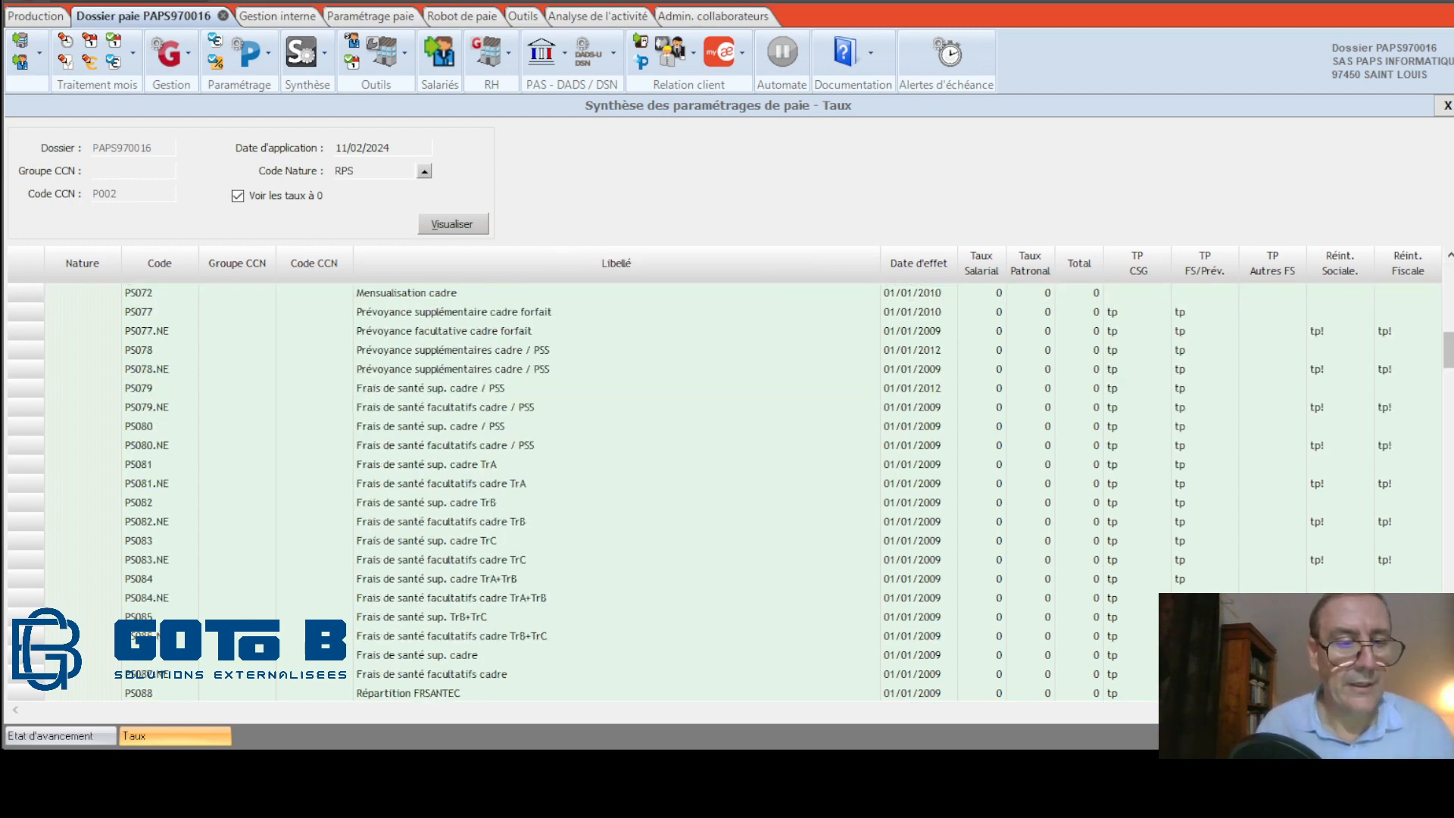
scroll(727, 492, "down", 14)
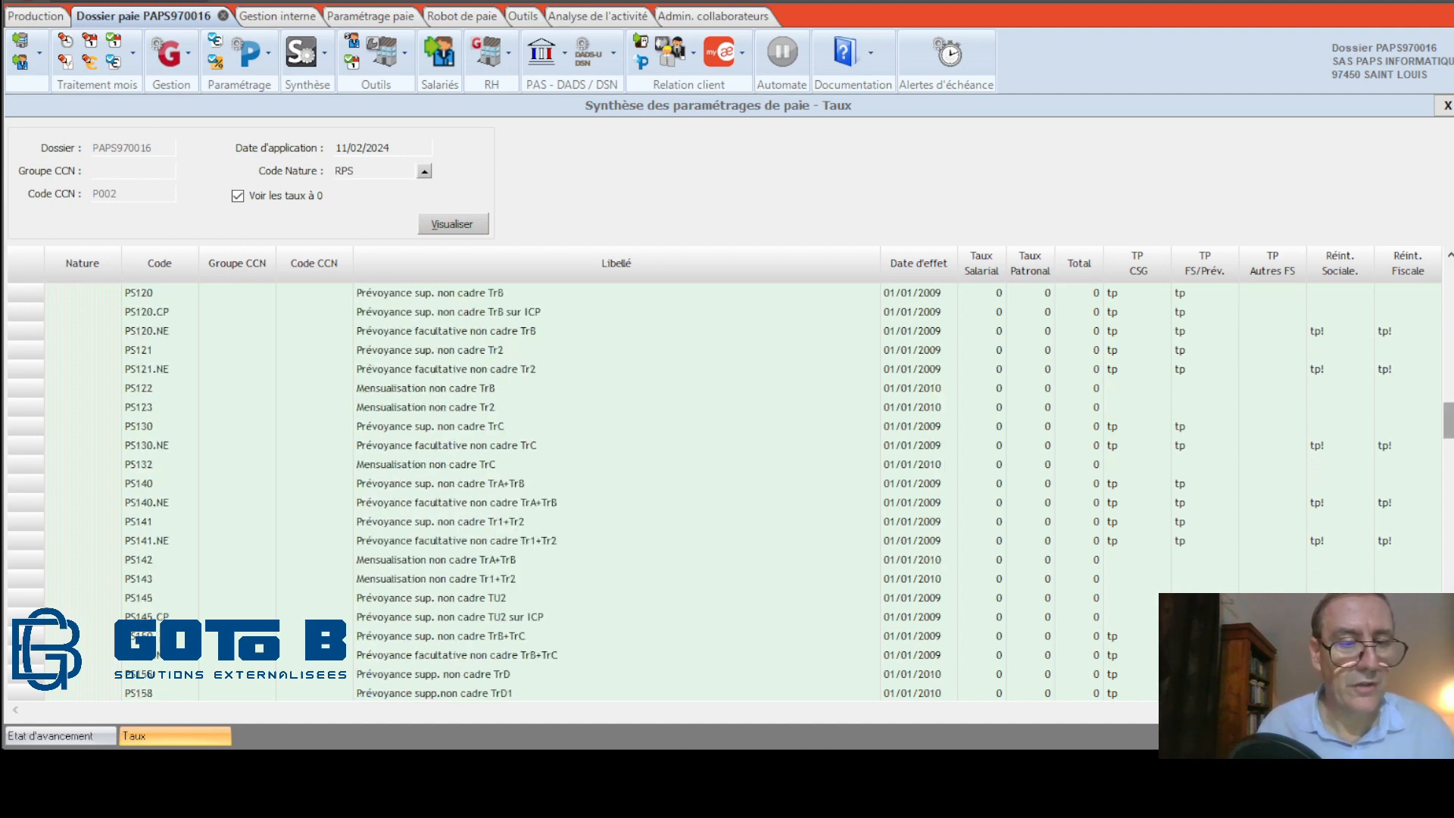
scroll(1450, 467, "down", 14)
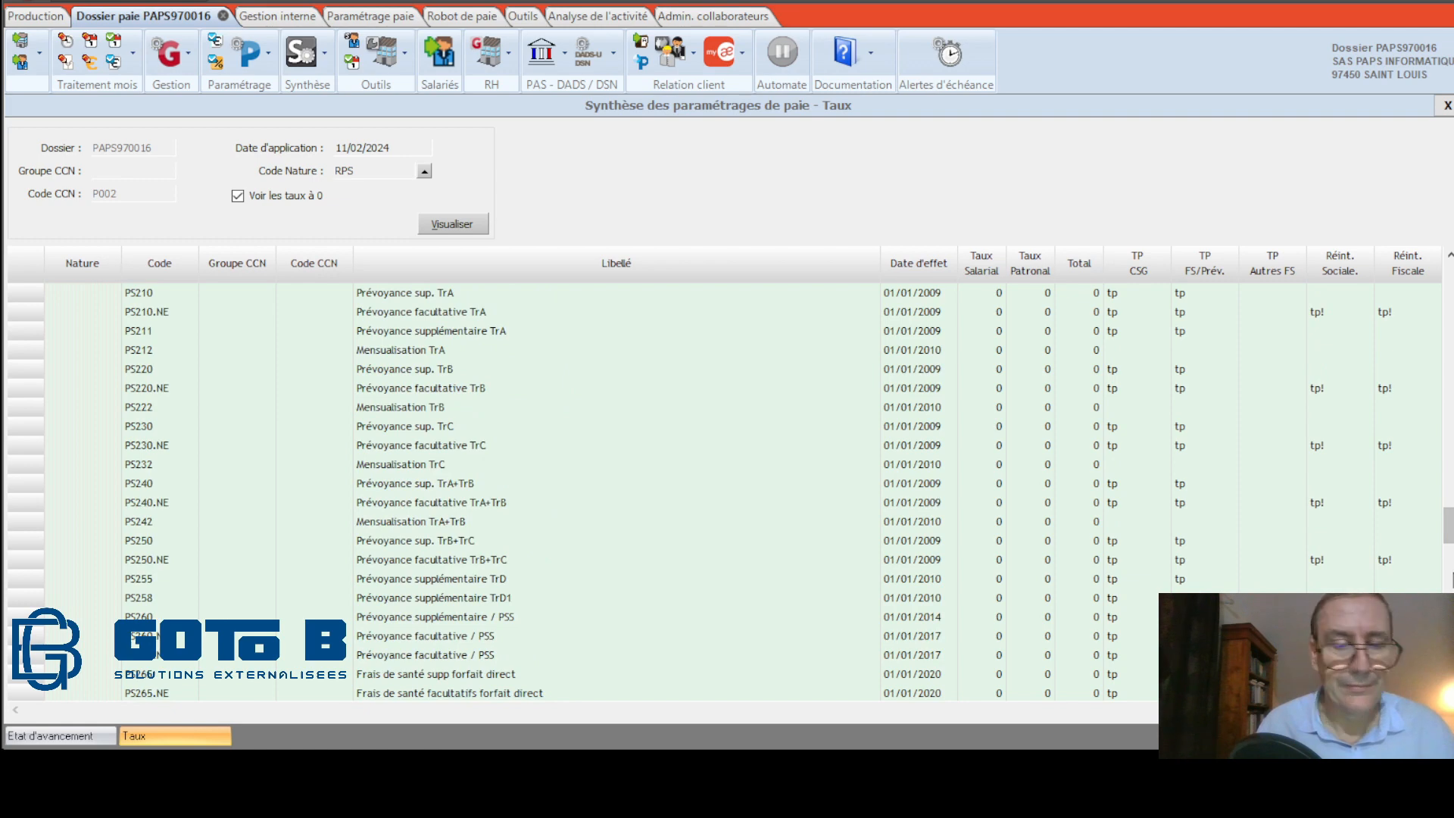
scroll(727, 492, "down", 7)
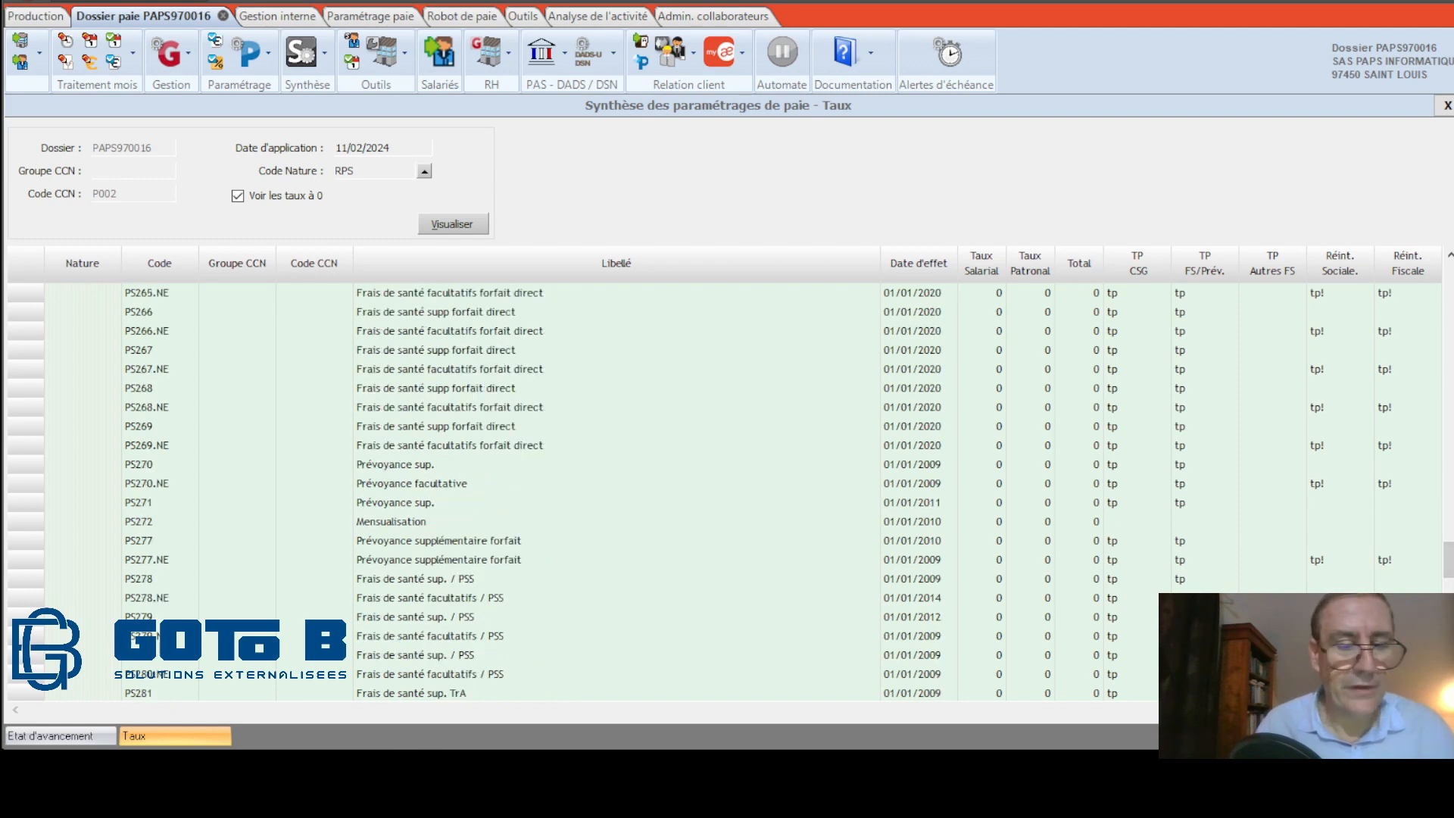
scroll(727, 492, "down", 7)
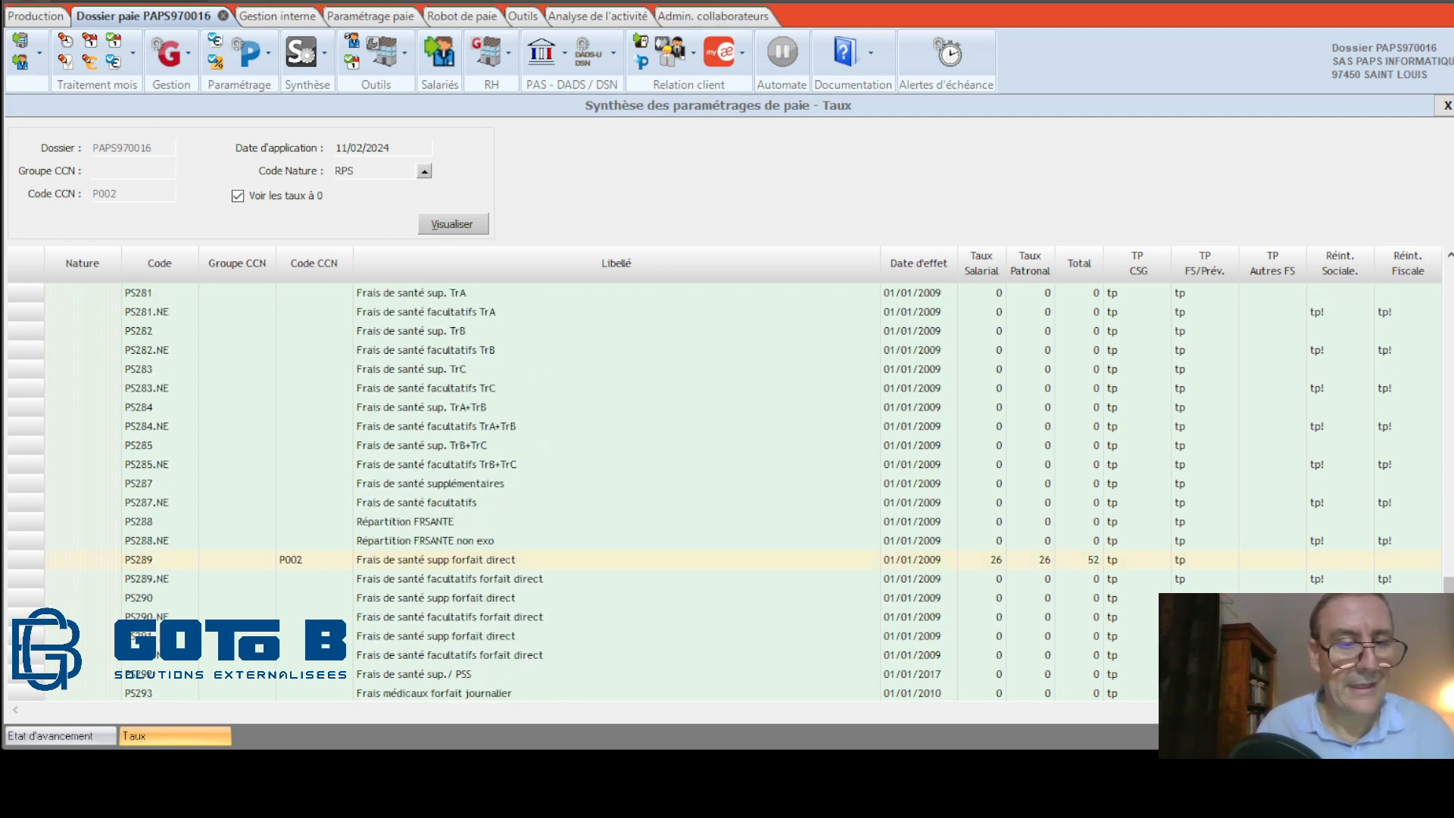
left_click(182, 562)
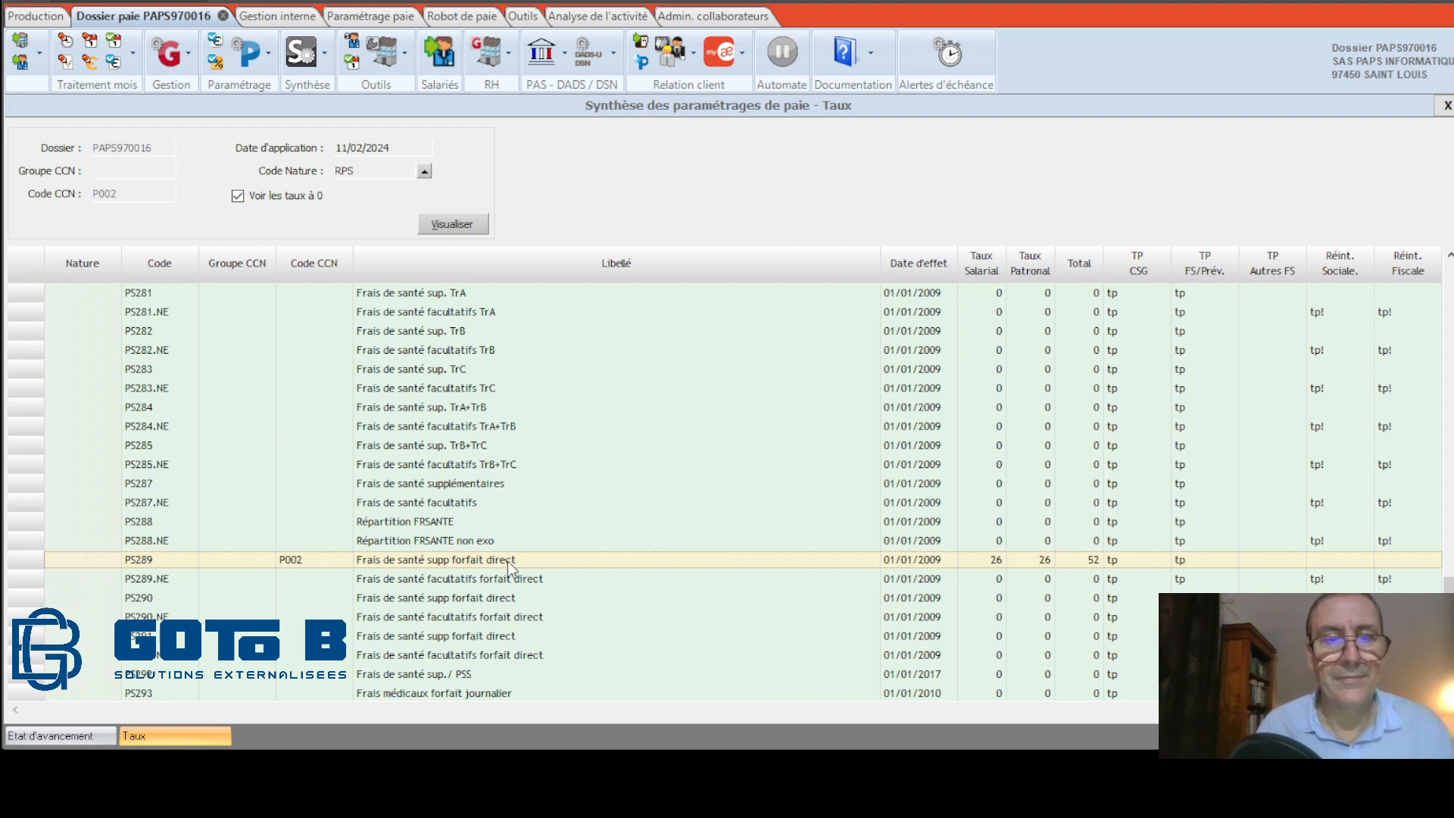
left_click(1446, 106)
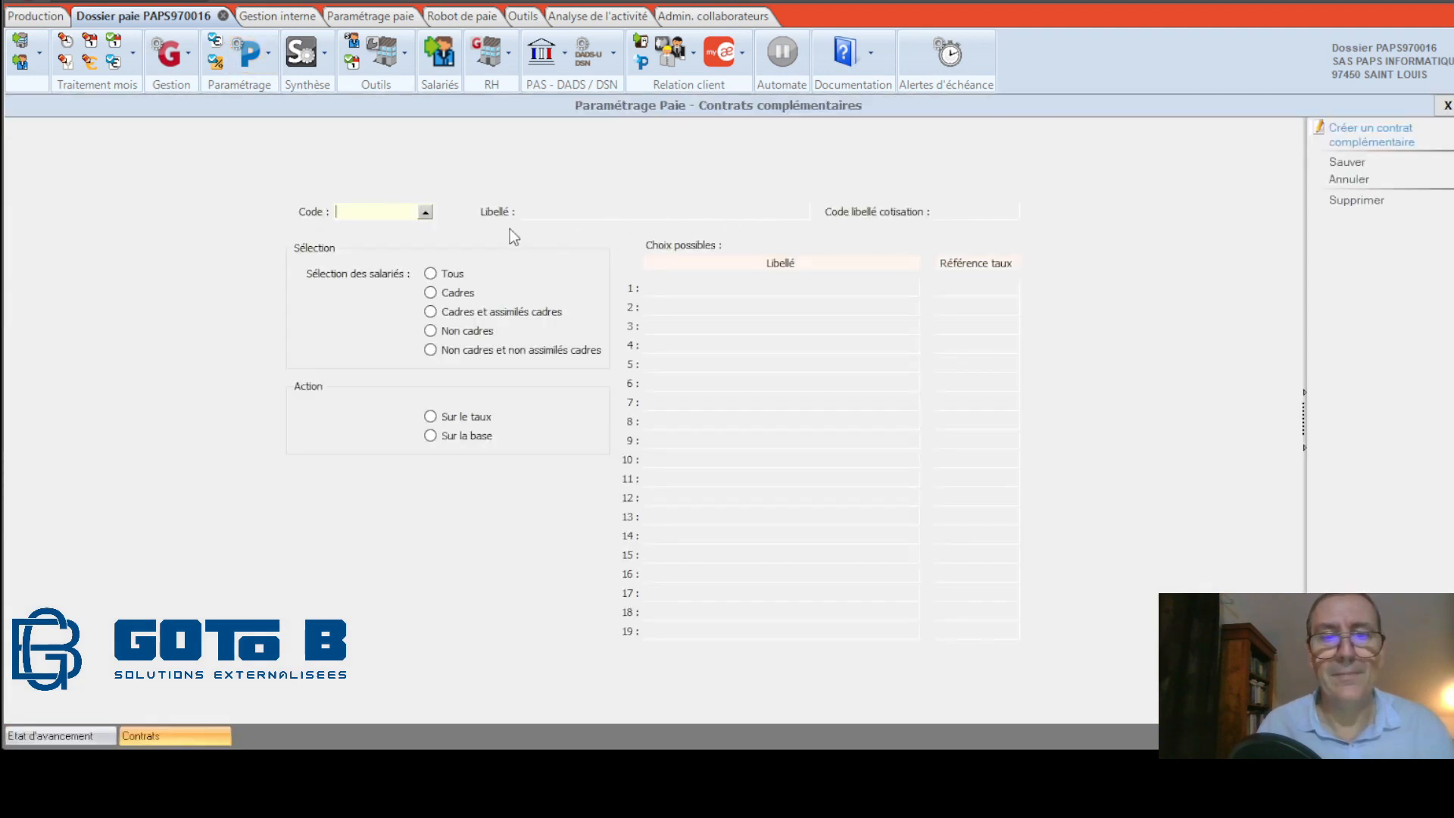
Open the Mutuel complementary contract, set its contribution label code to PS289 with all employees selected, and save it.
left_click(425, 213)
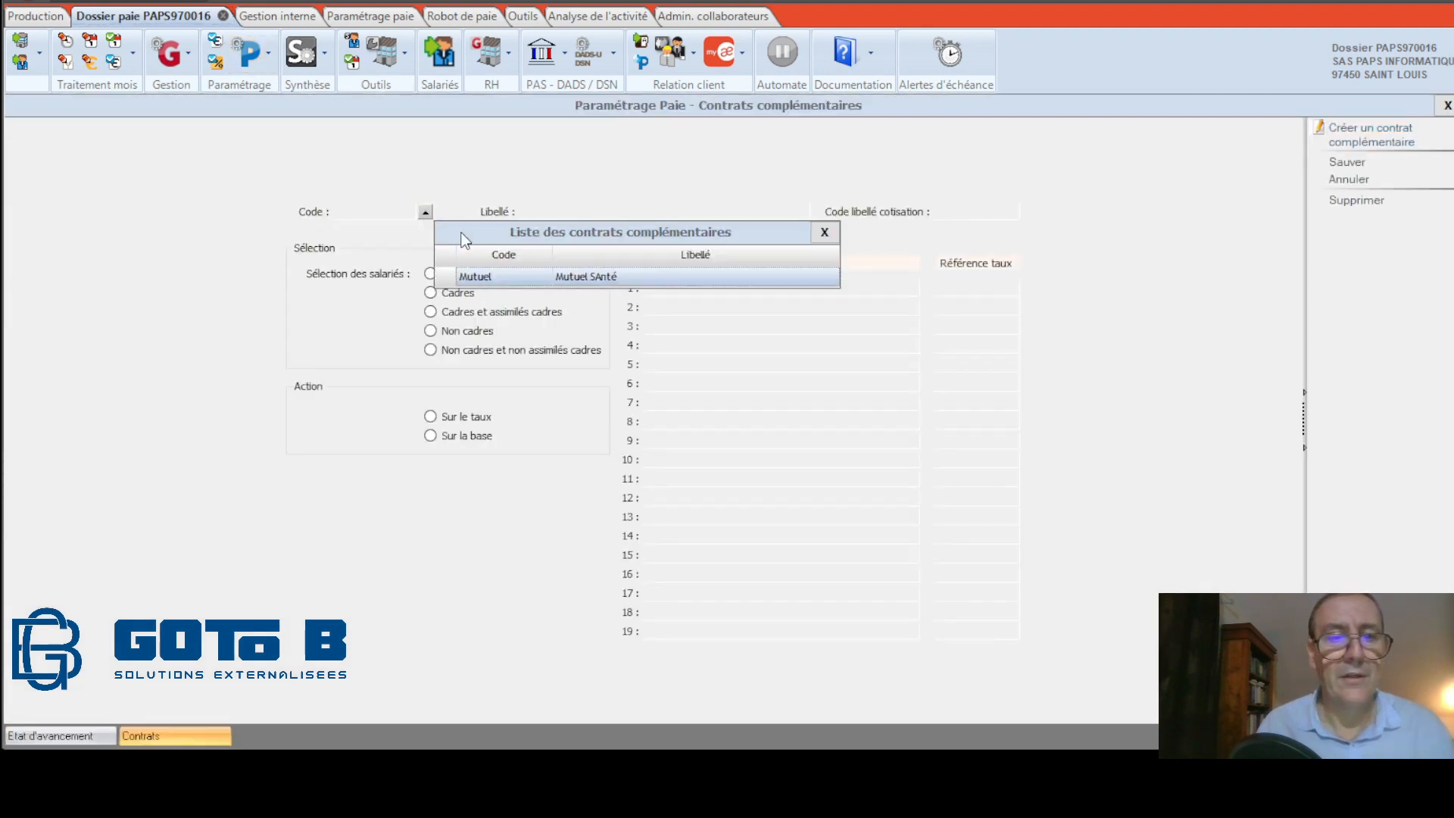
double_click(488, 276)
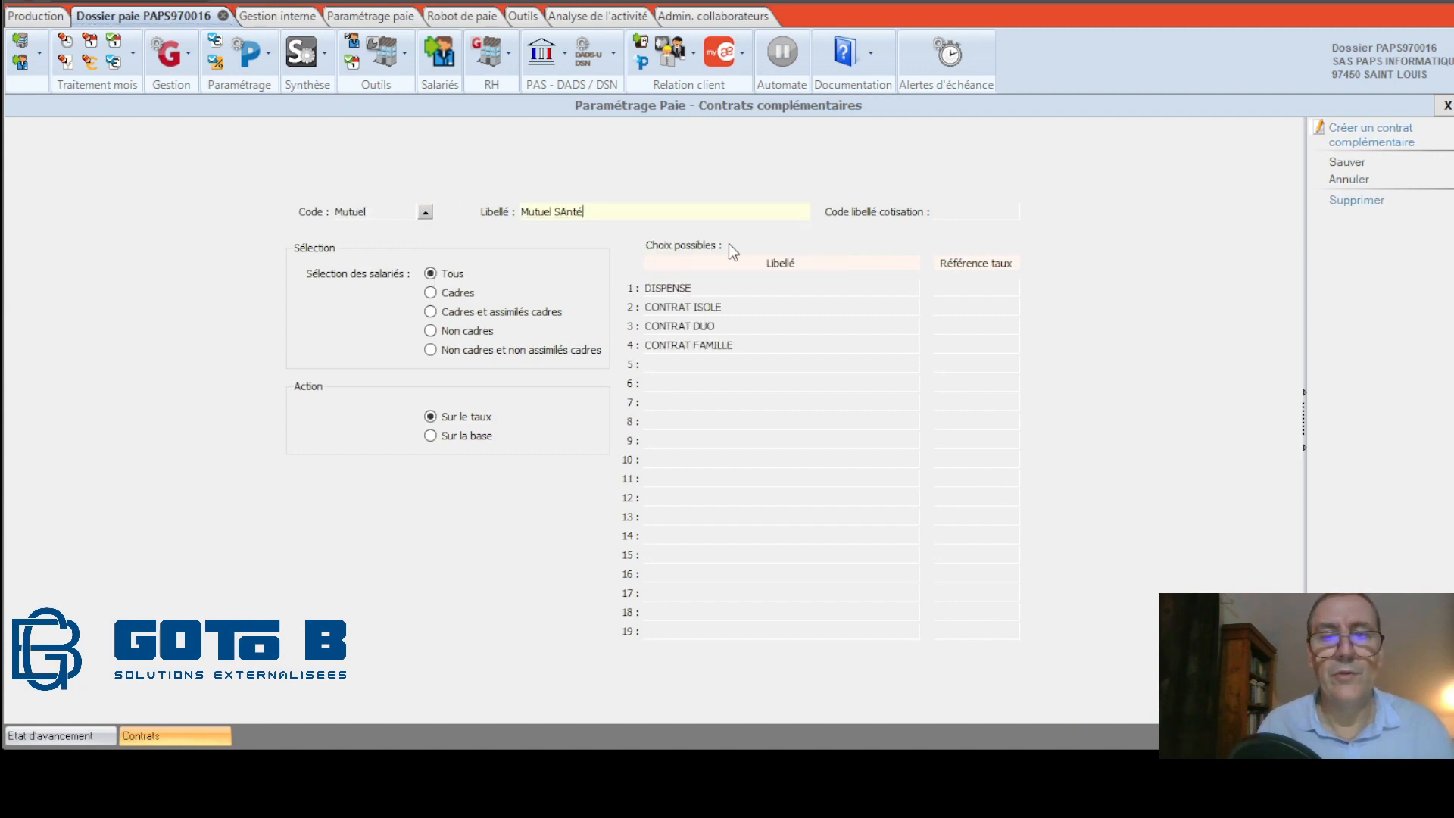
left_click(958, 214)
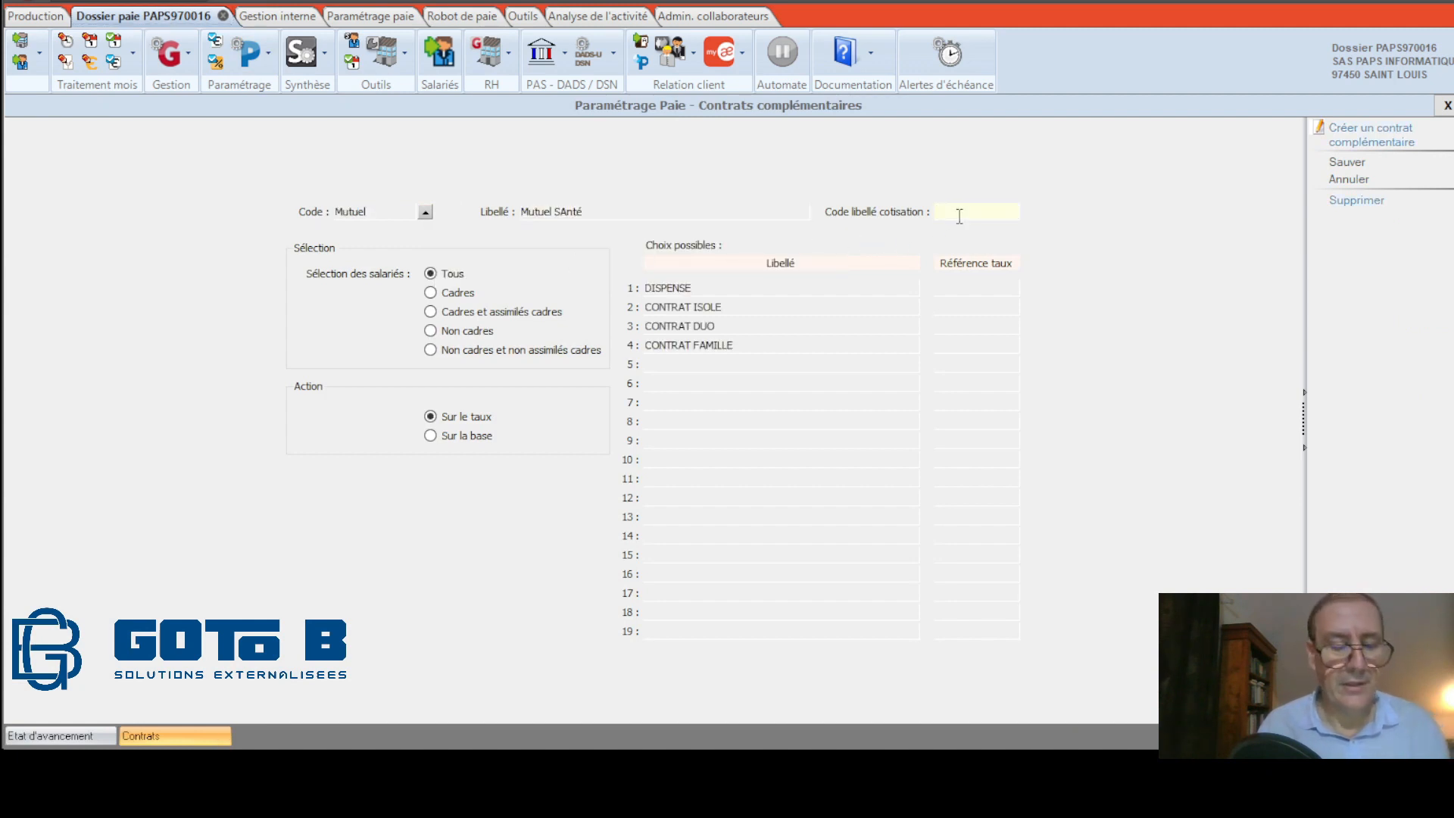
type("PS")
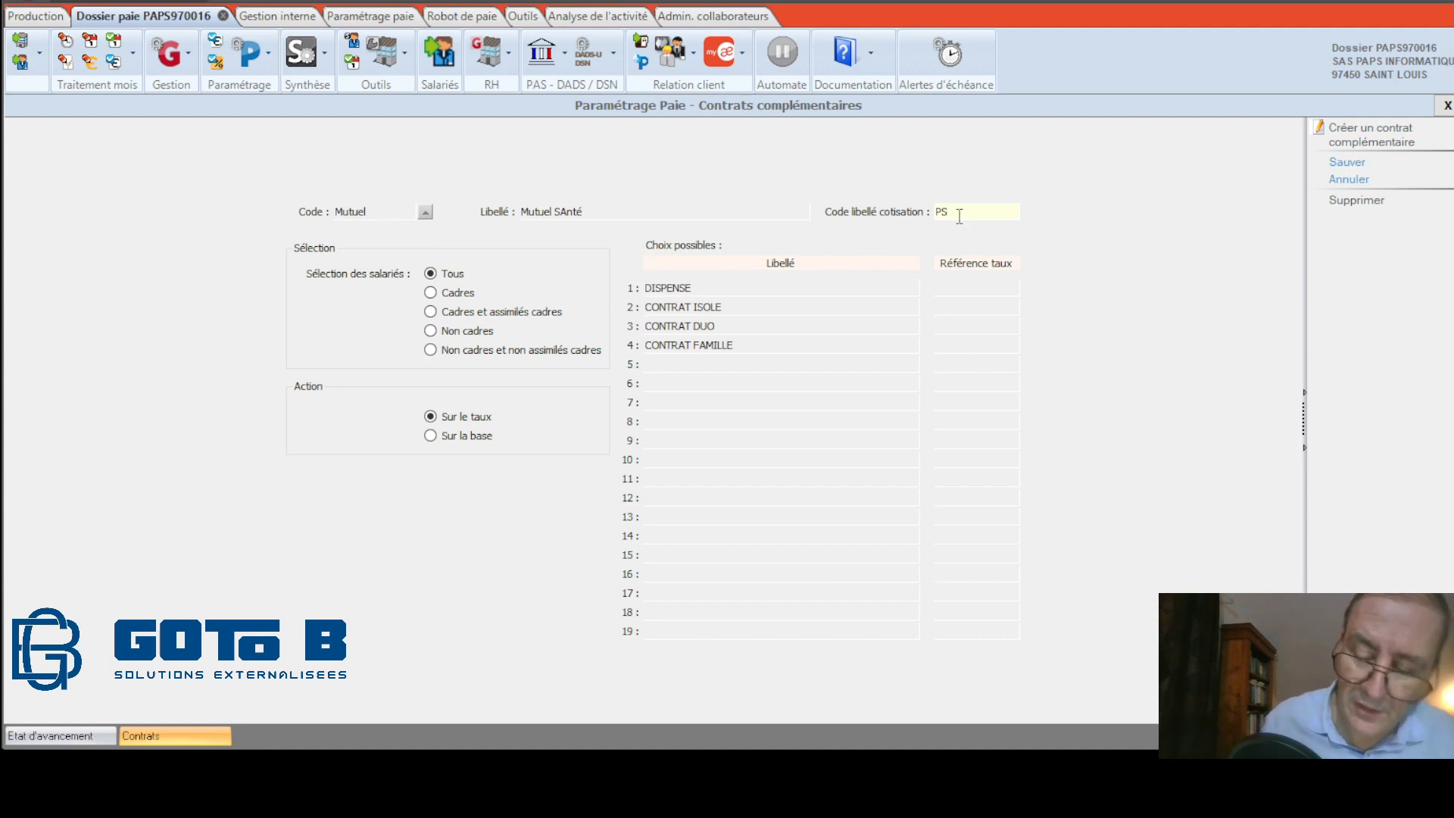
type("289")
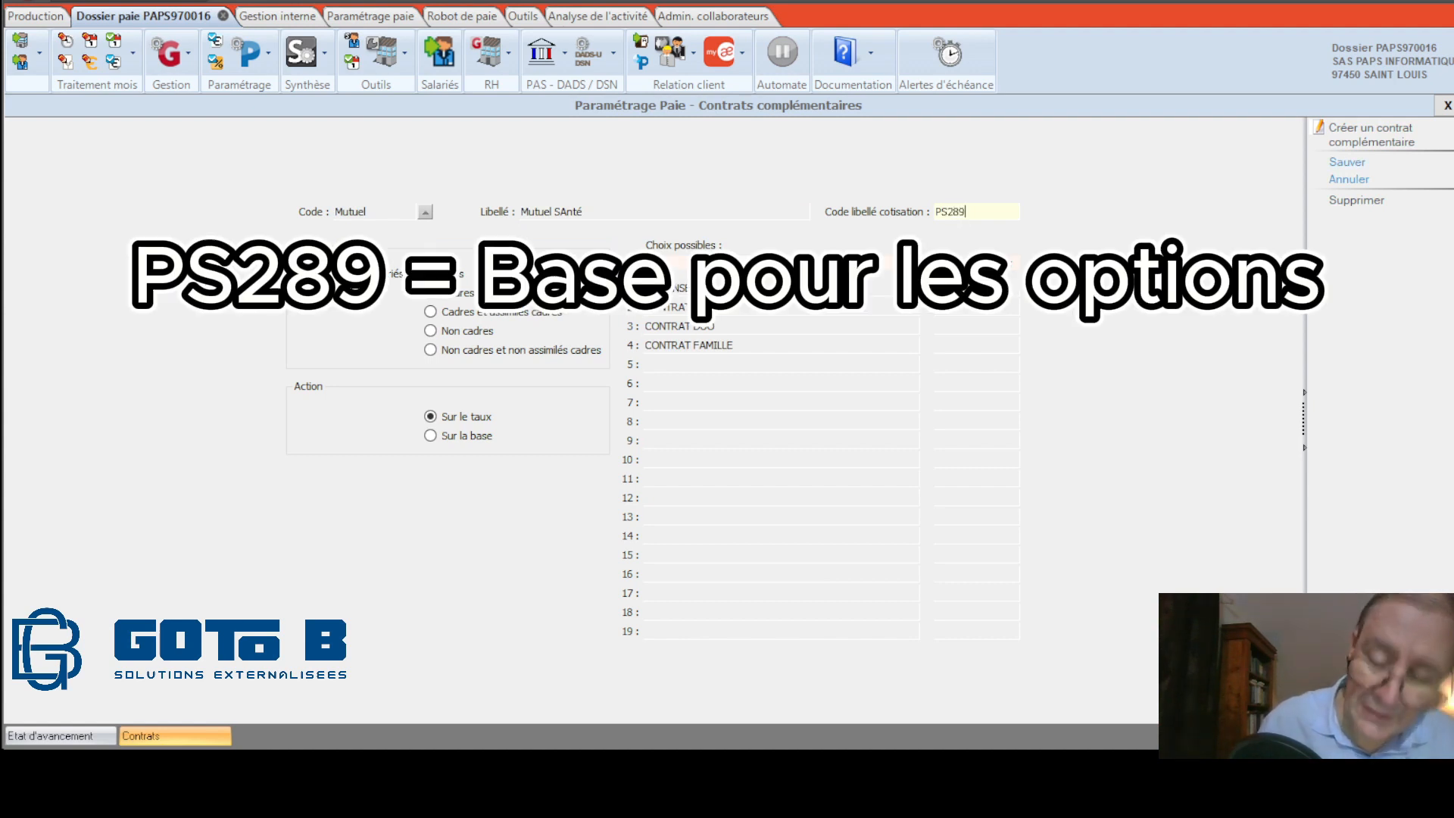
left_click(454, 274)
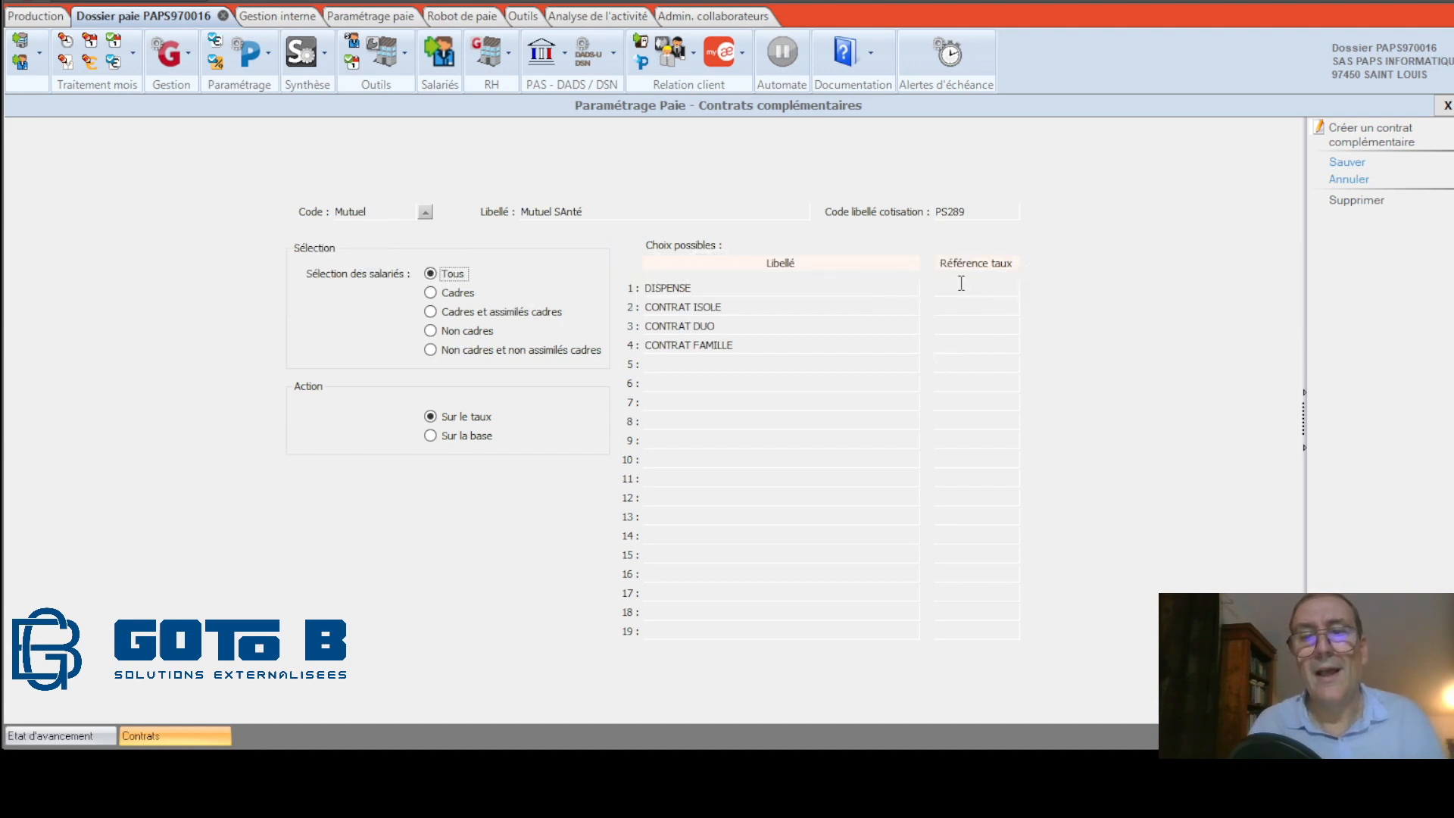
left_click(1340, 162)
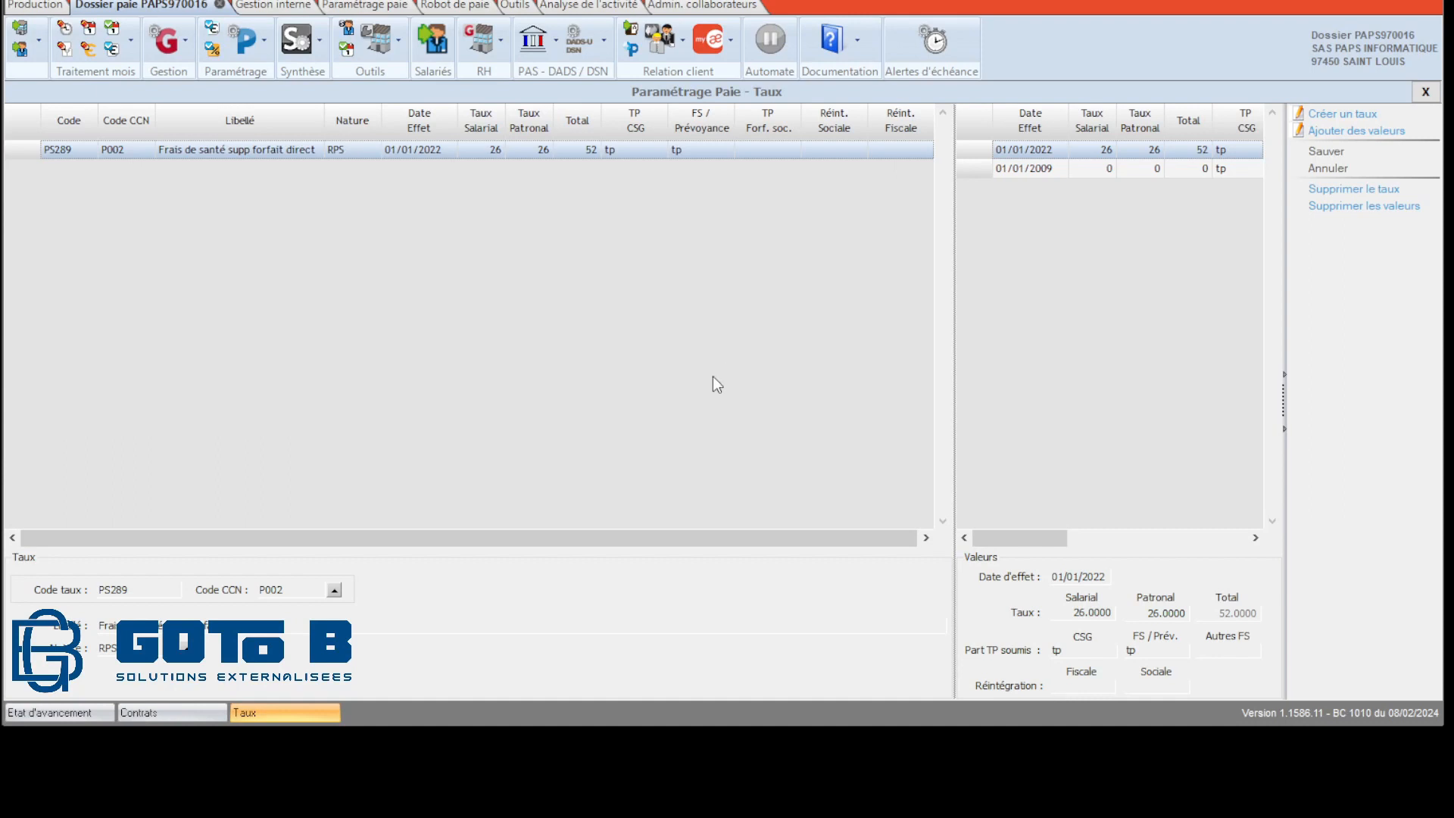
Set the contract's rate references to PS289.0 for DISPENSE, PS289.DUO for CONTRAT DUO and PS289.FAM for CONTRAT FAMILLE, and save.
left_click(315, 712)
left_click(196, 711)
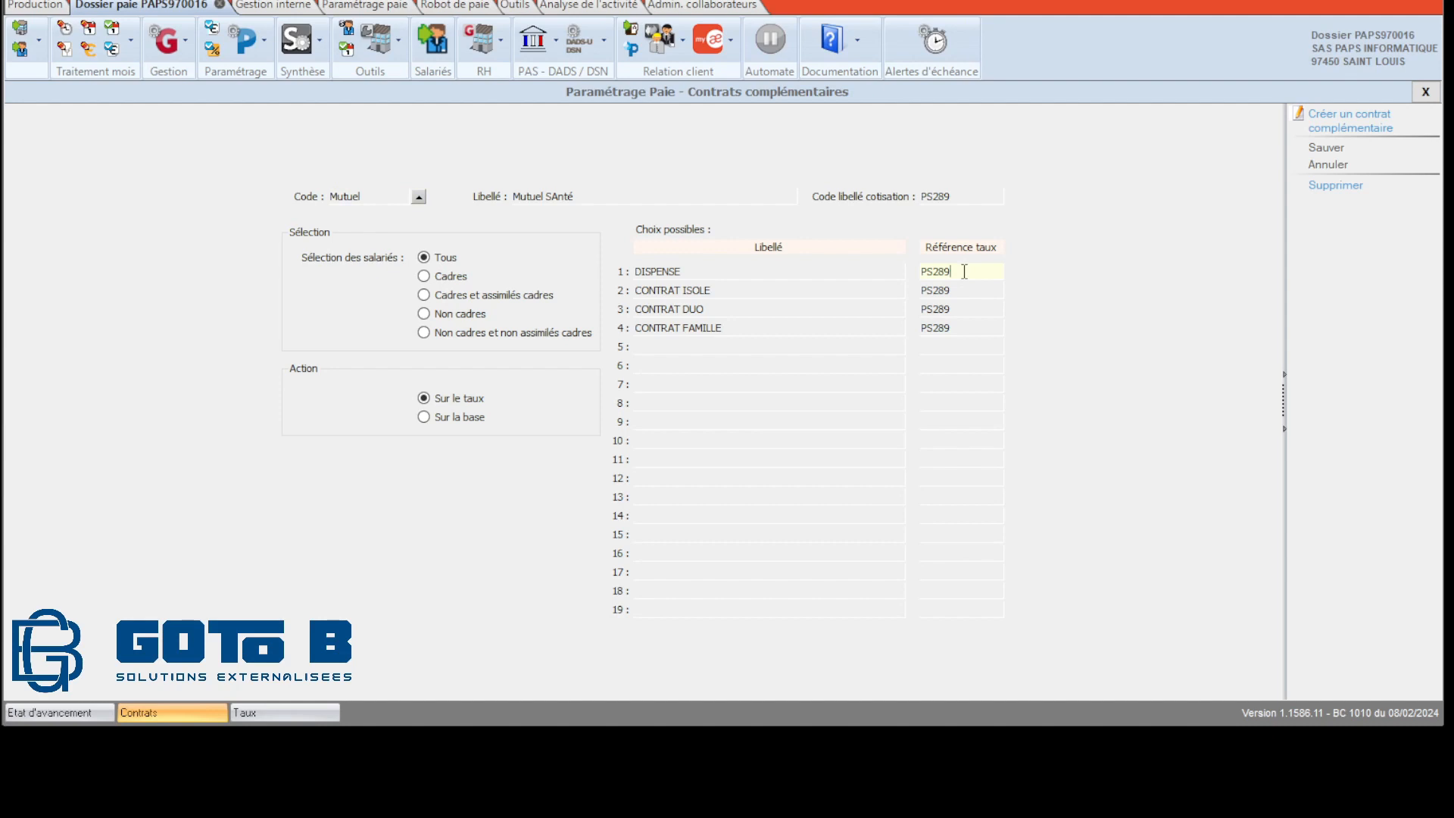
type(",")
type("0")
left_click(977, 308)
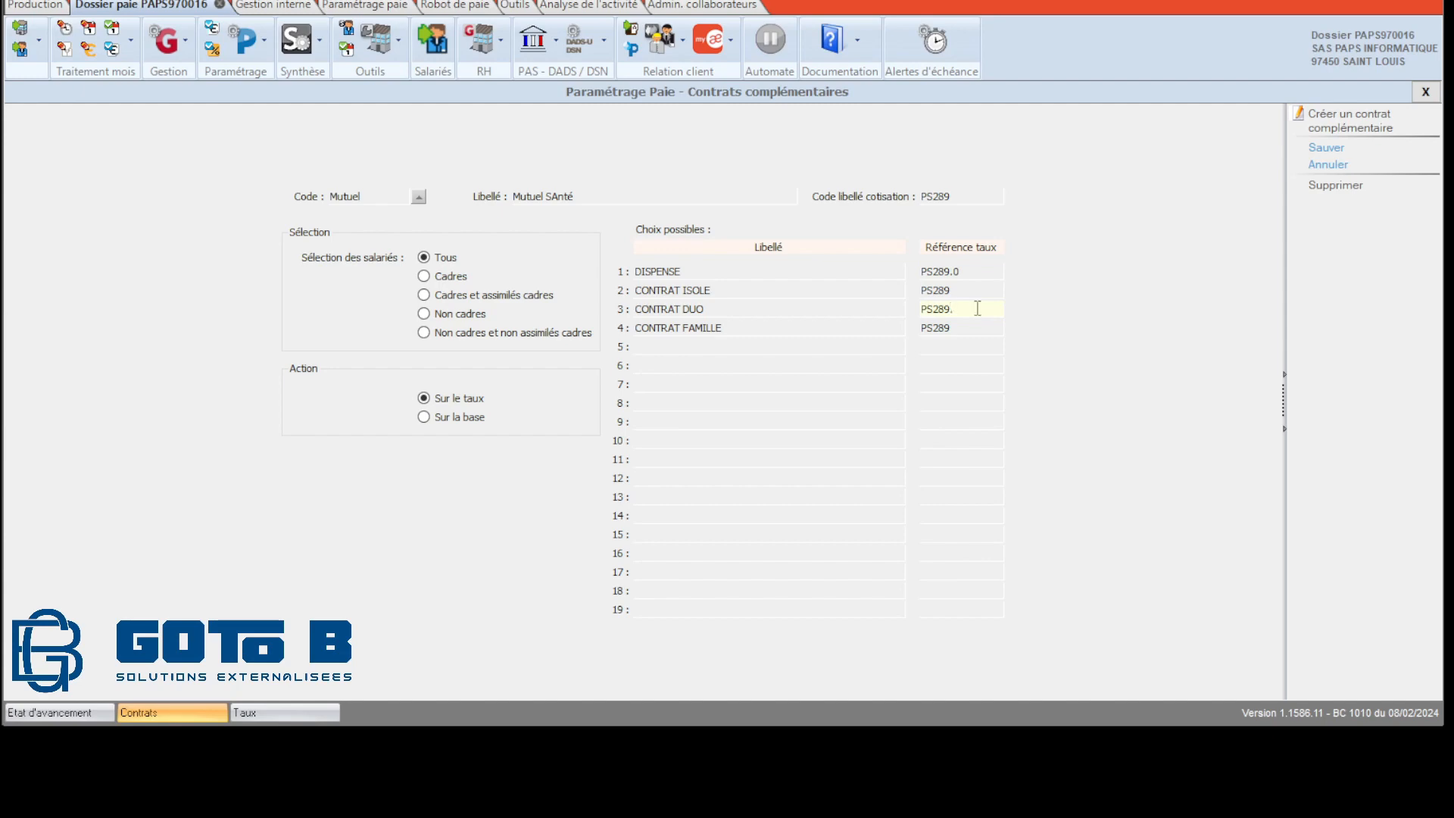
type(".DUO")
left_click(982, 330)
type(".")
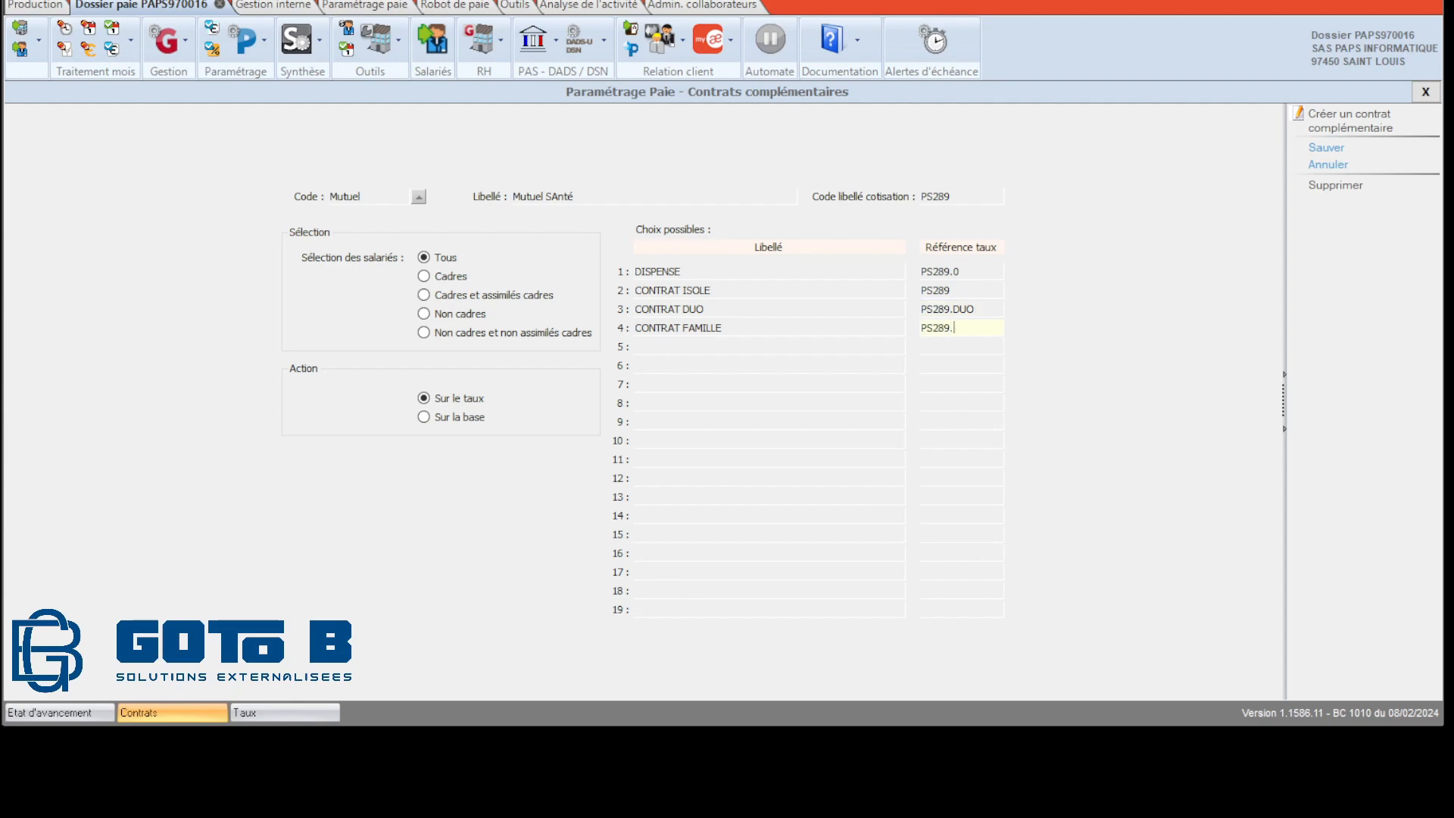
type("FAM")
left_click(1323, 152)
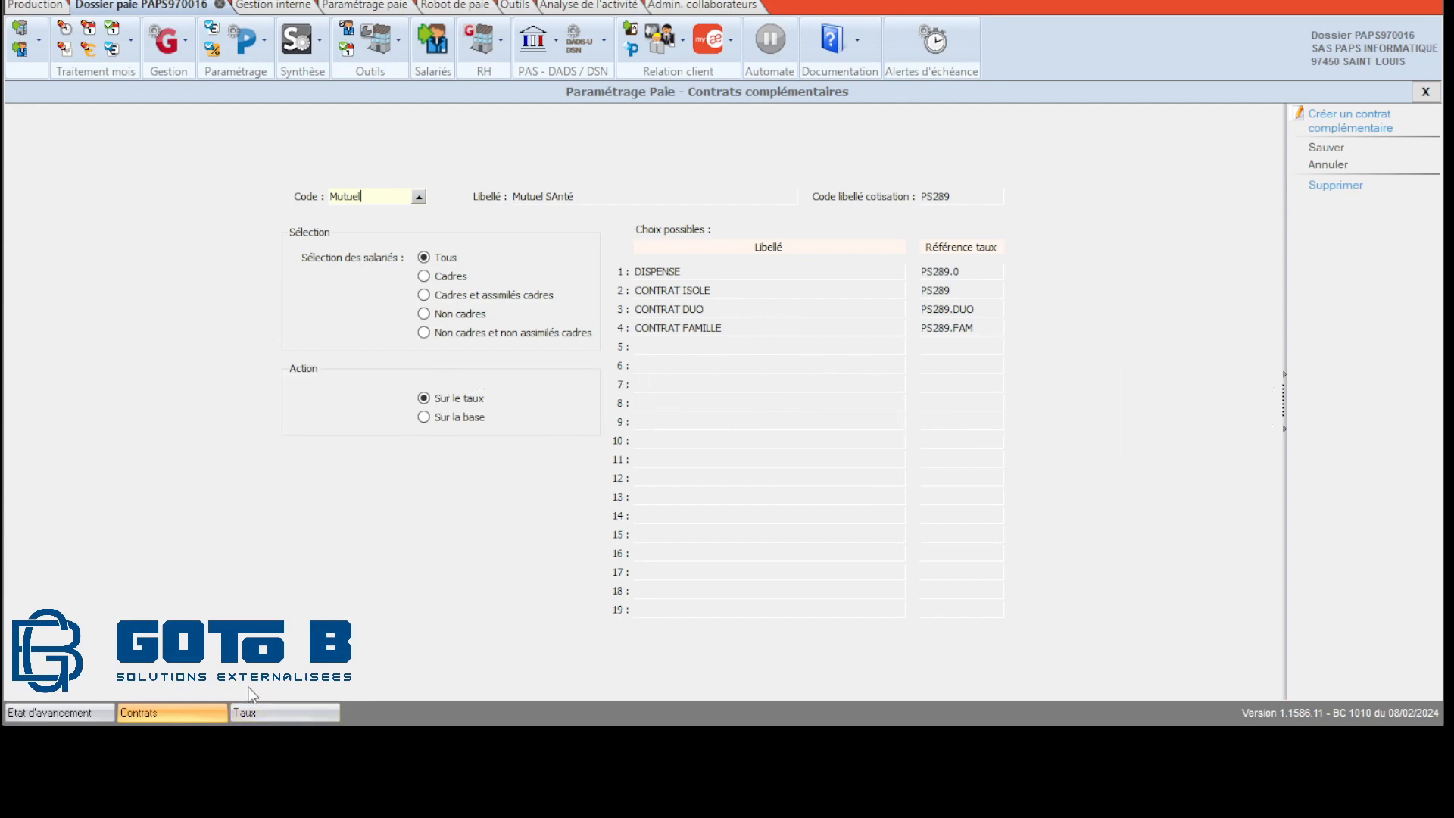
Create and save a payroll rate with code PS289.DUO, label "Contrat Duo" and nature RPS (Régime de Prévoyance Supplémentaire).
left_click(262, 709)
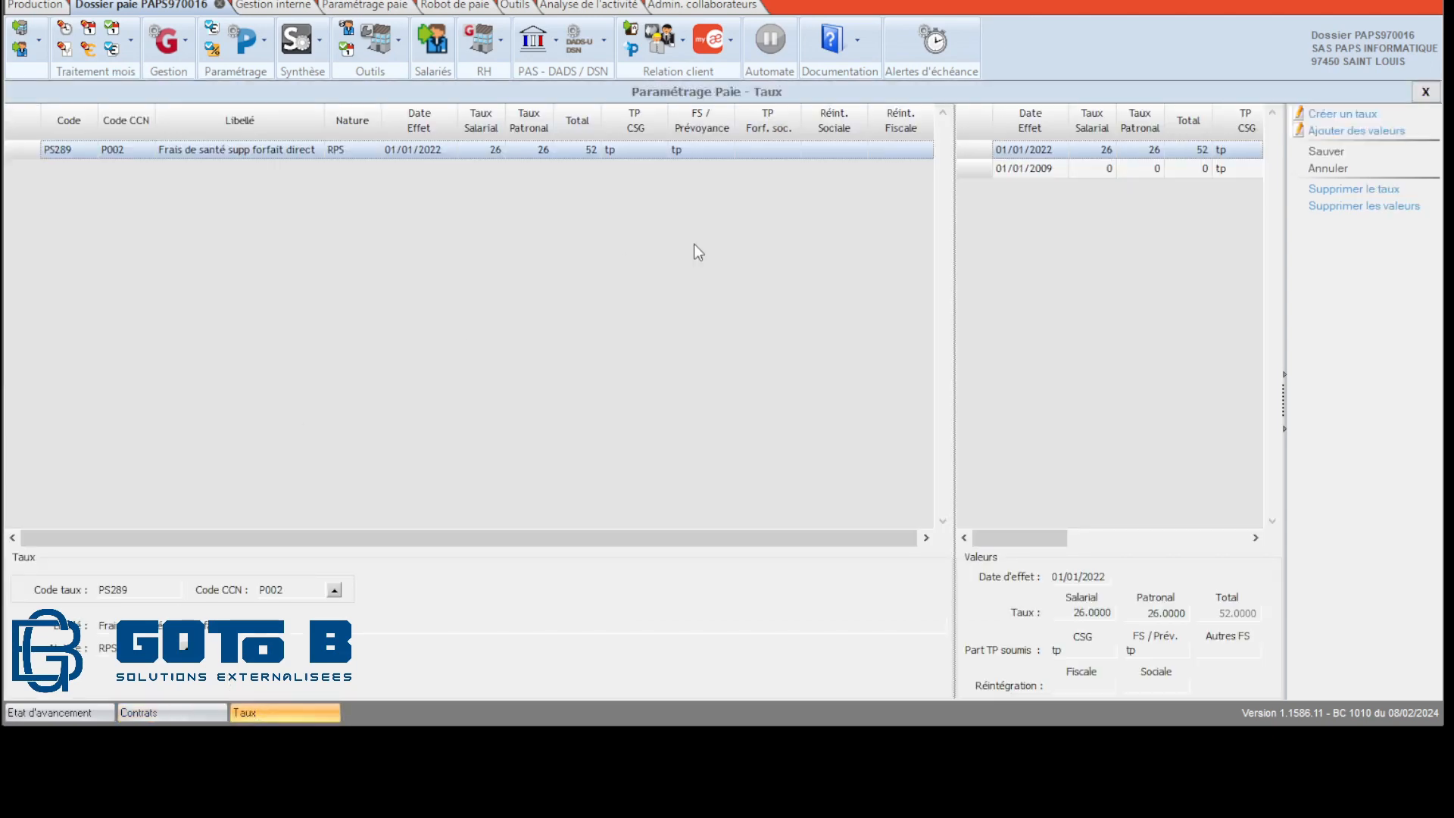
left_click(1319, 116)
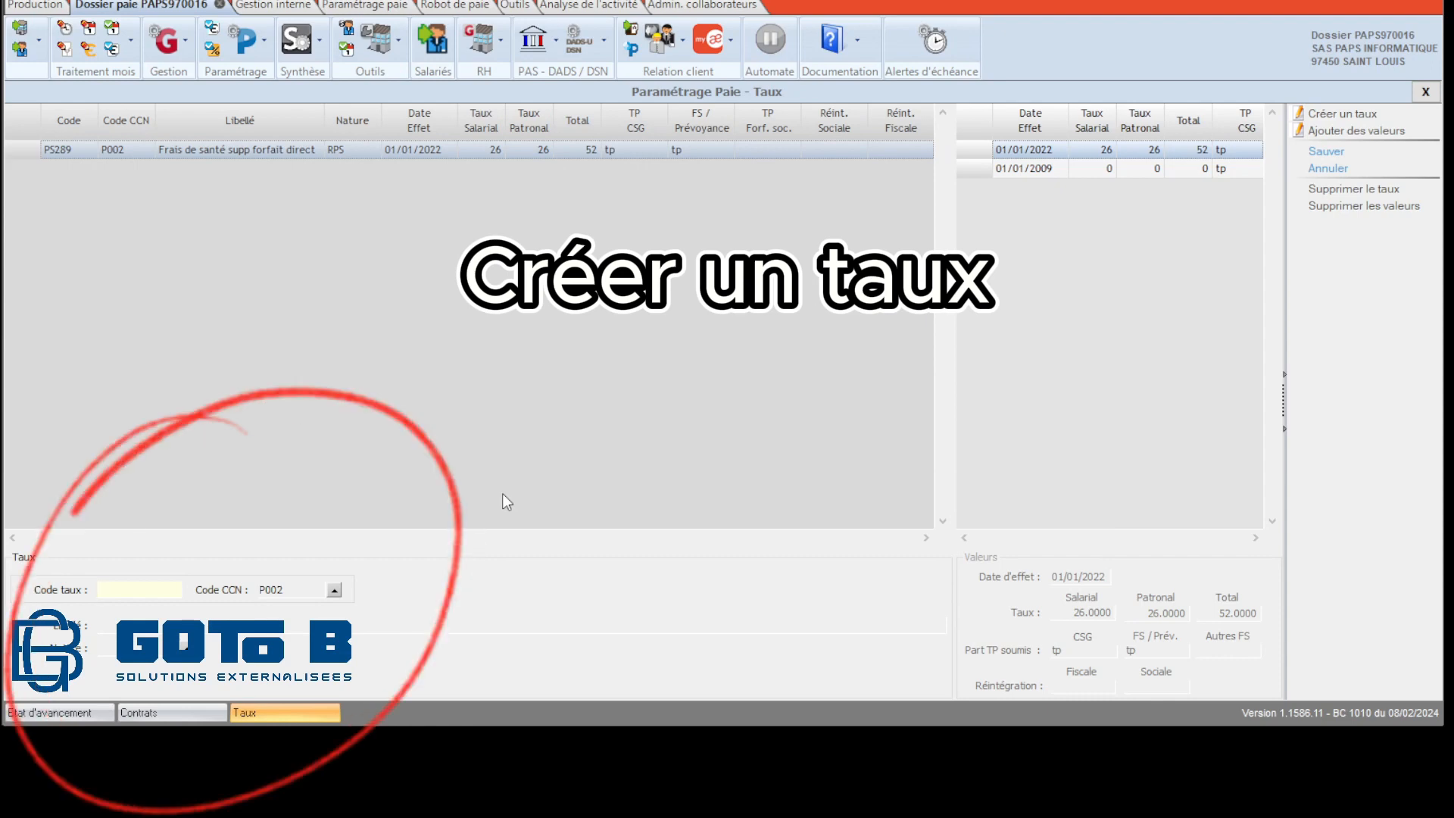
type("PS")
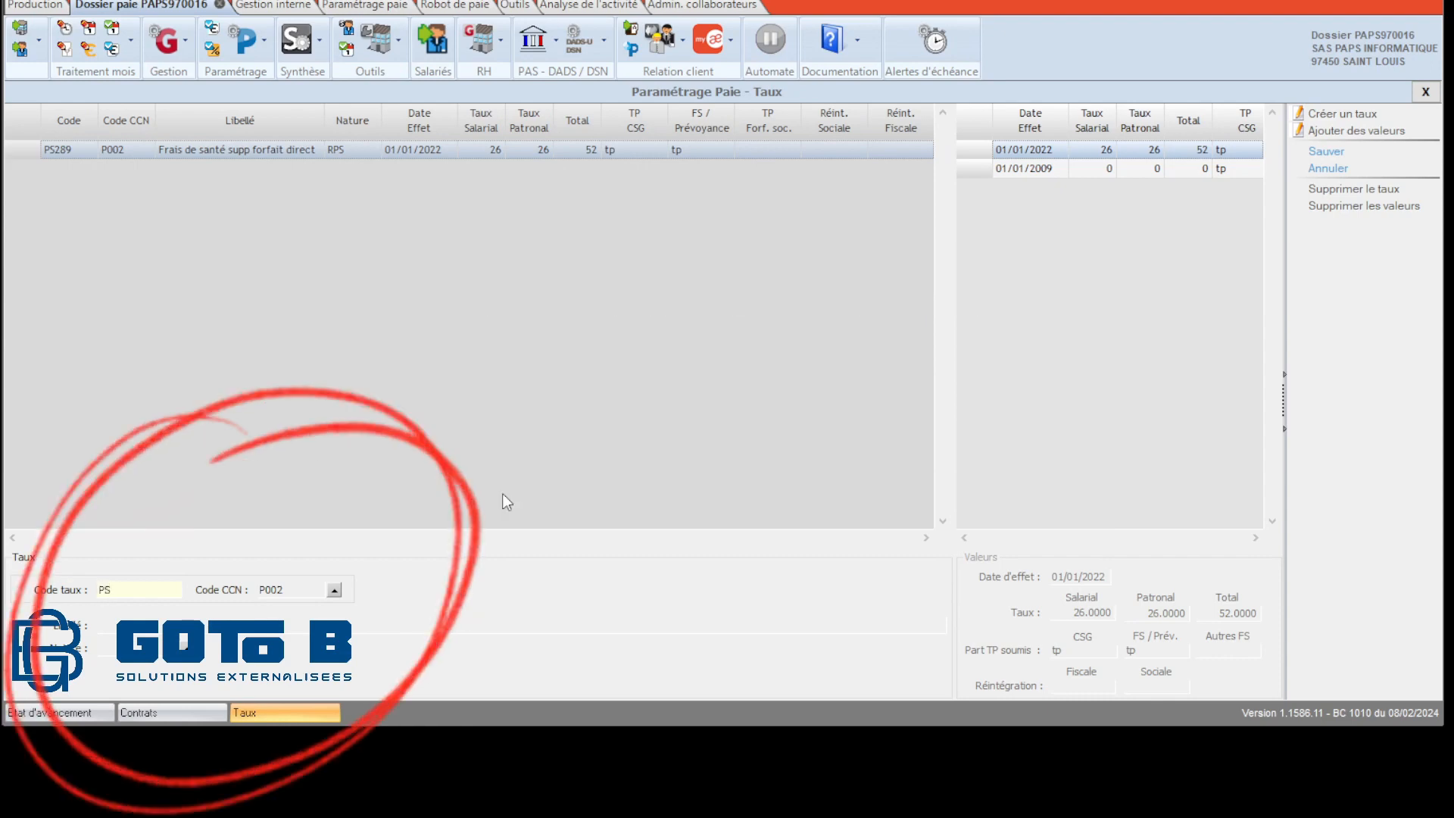
type("289.DUO")
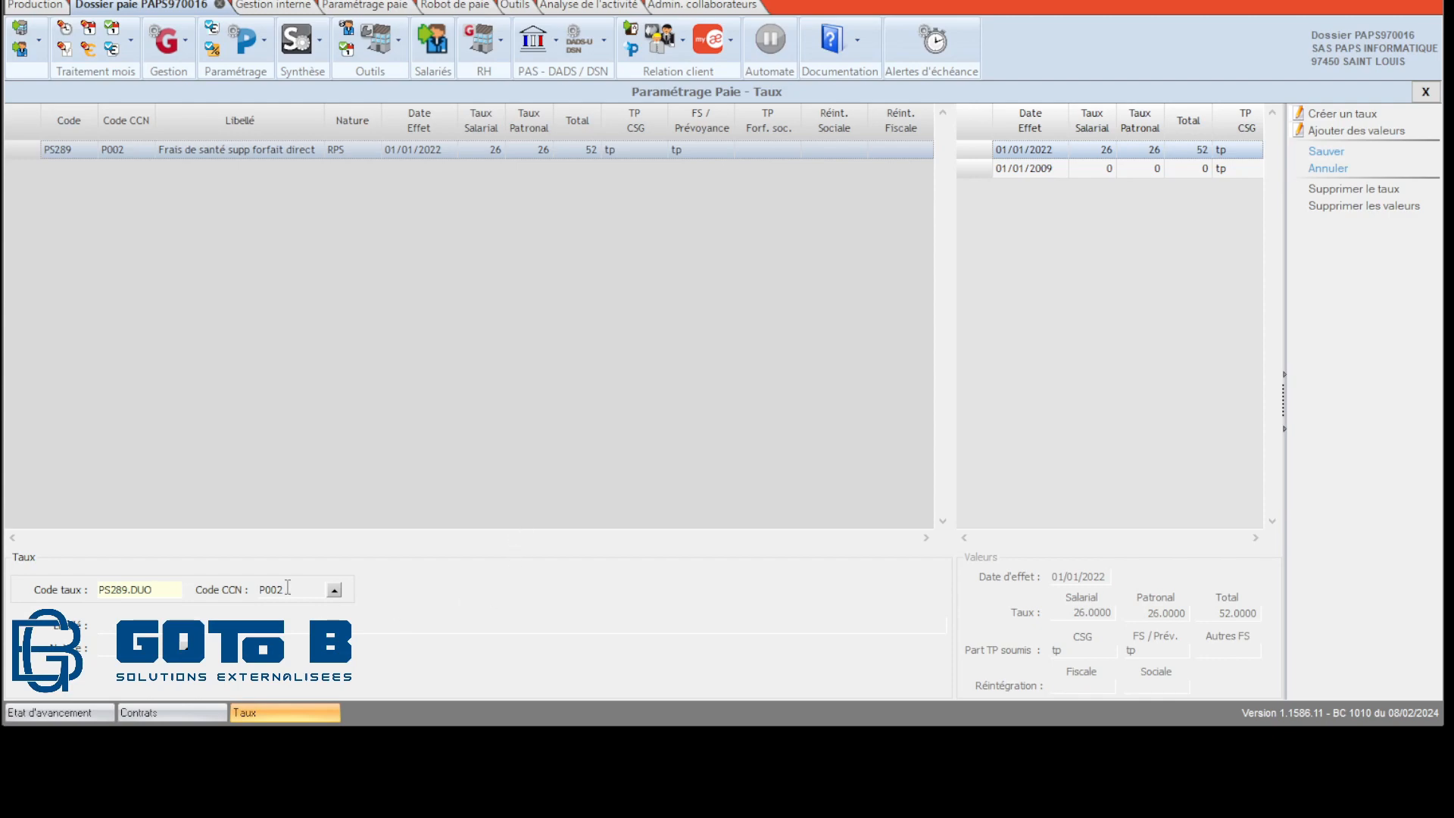
left_click(99, 626)
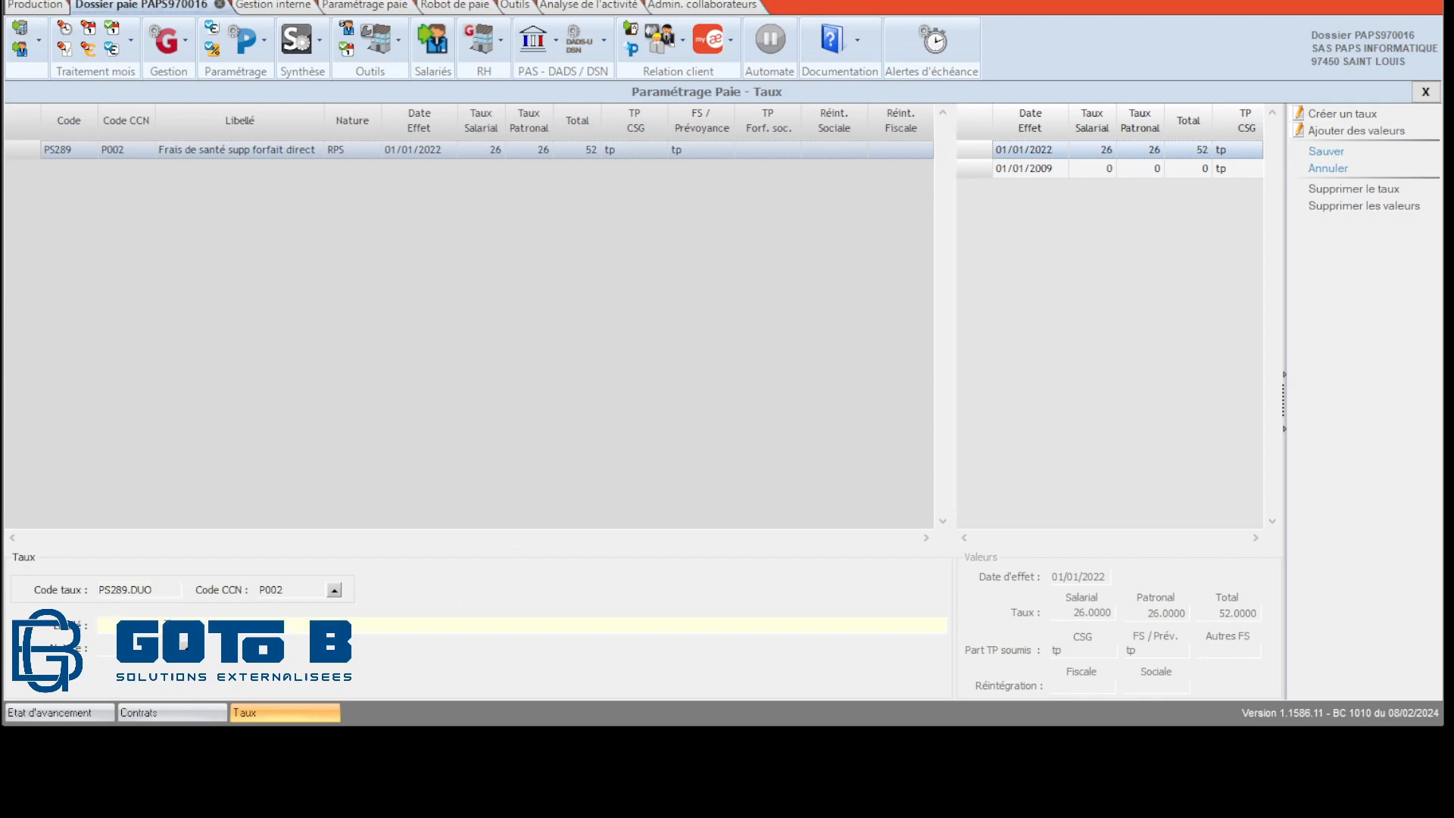
type("Con")
left_click(185, 664)
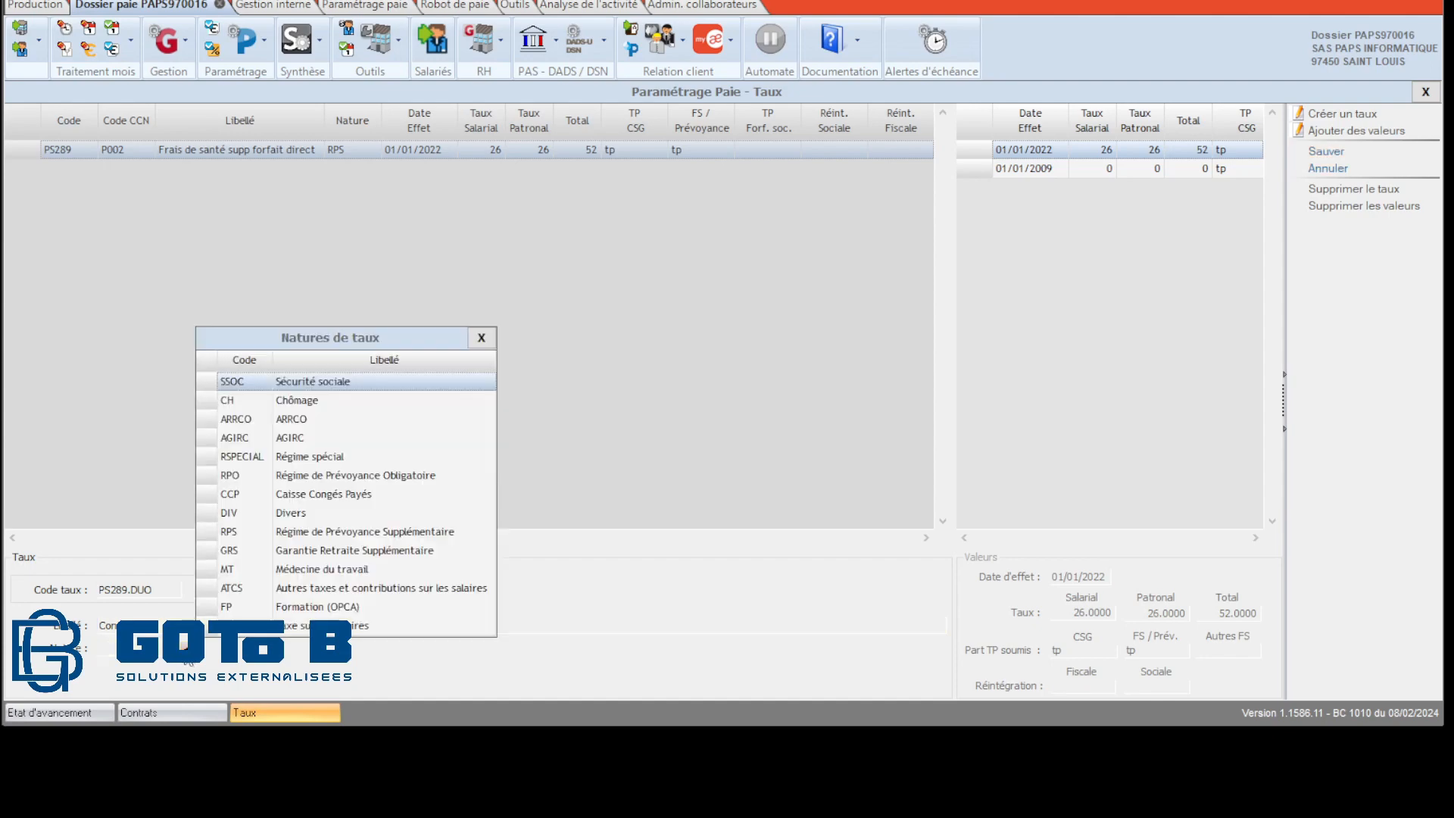
double_click(312, 531)
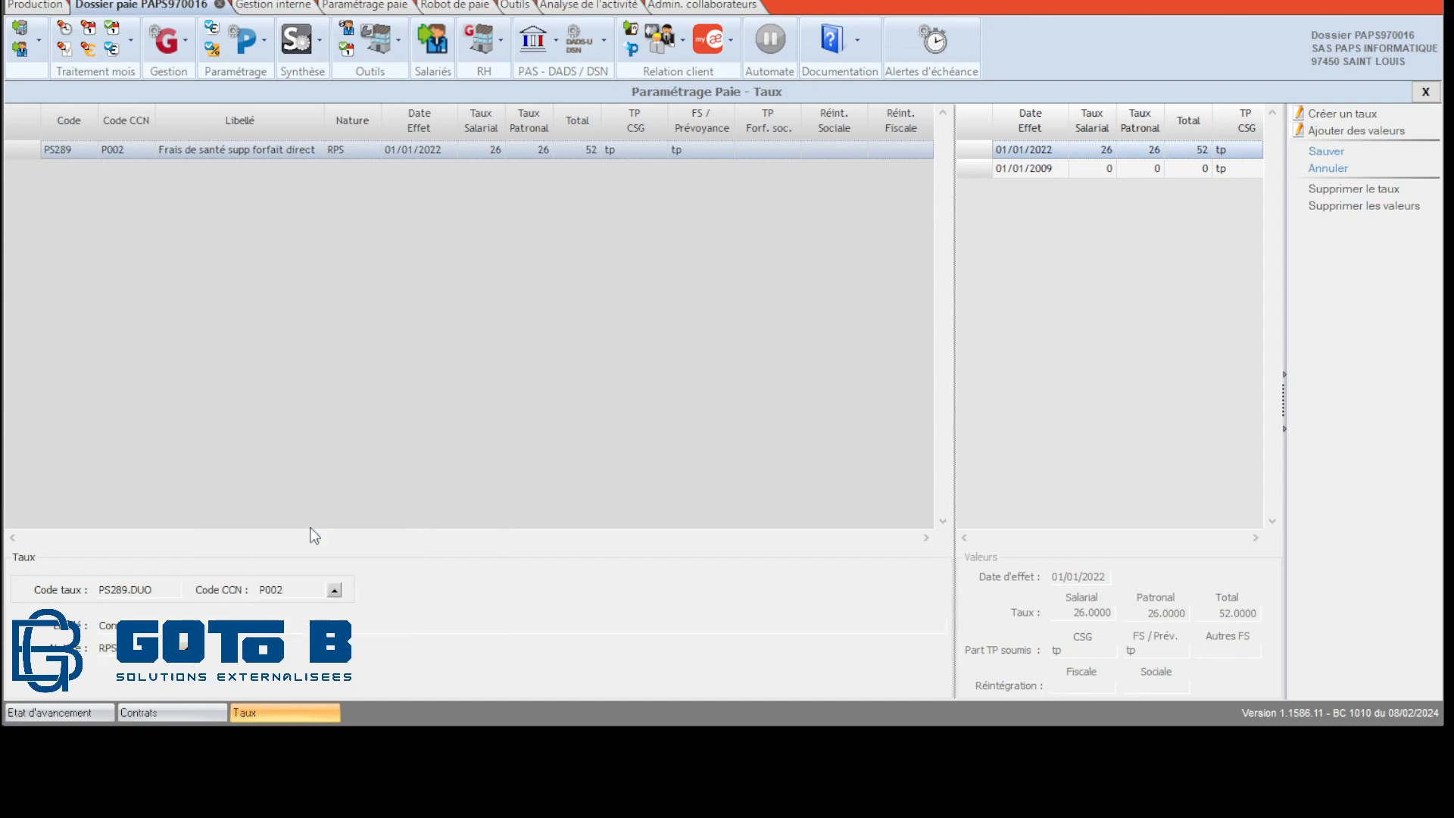
left_click(1321, 151)
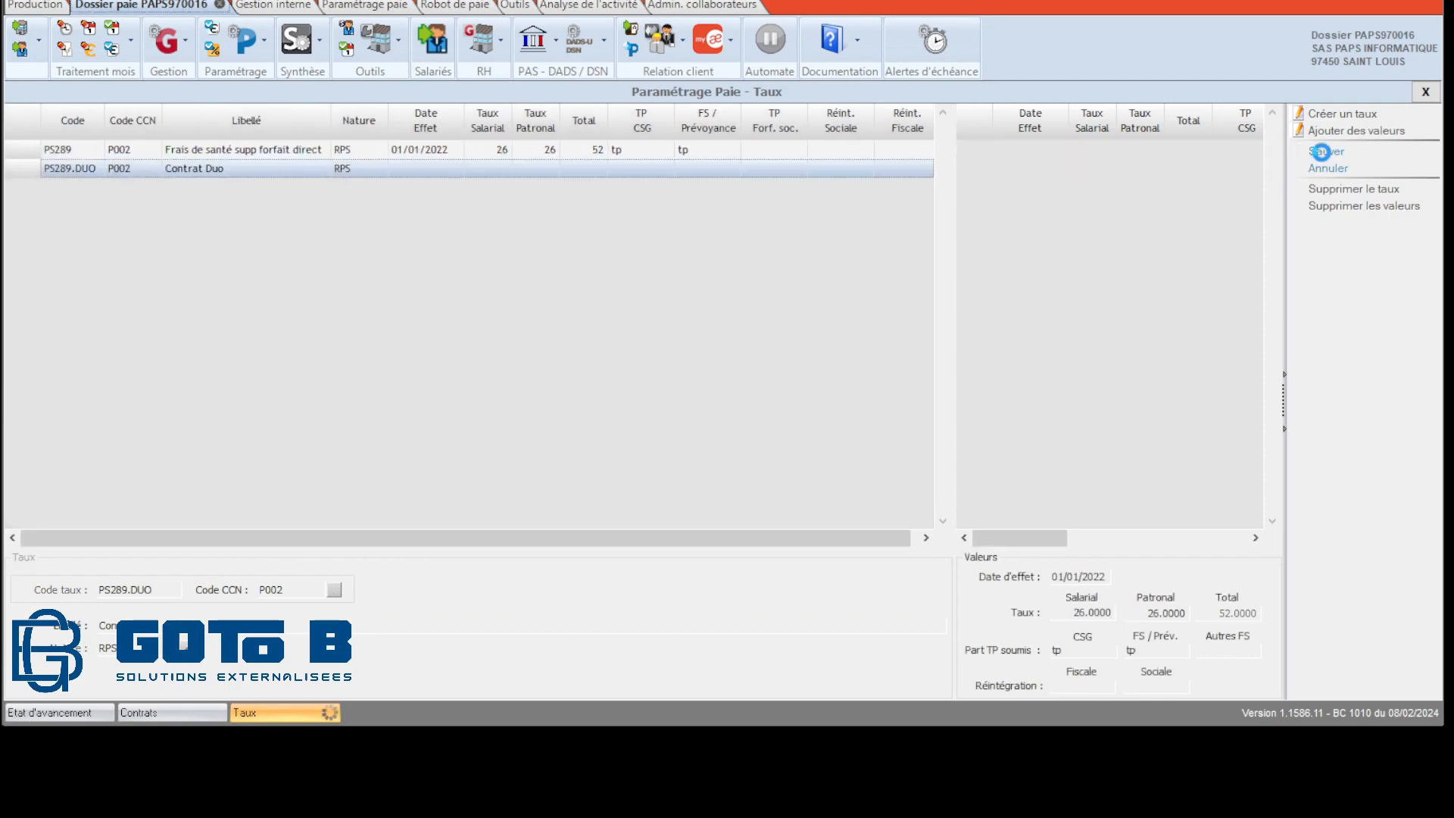
Set both the employee and employer rates of PS289.DUO to 36 and save the values.
left_click(1070, 611)
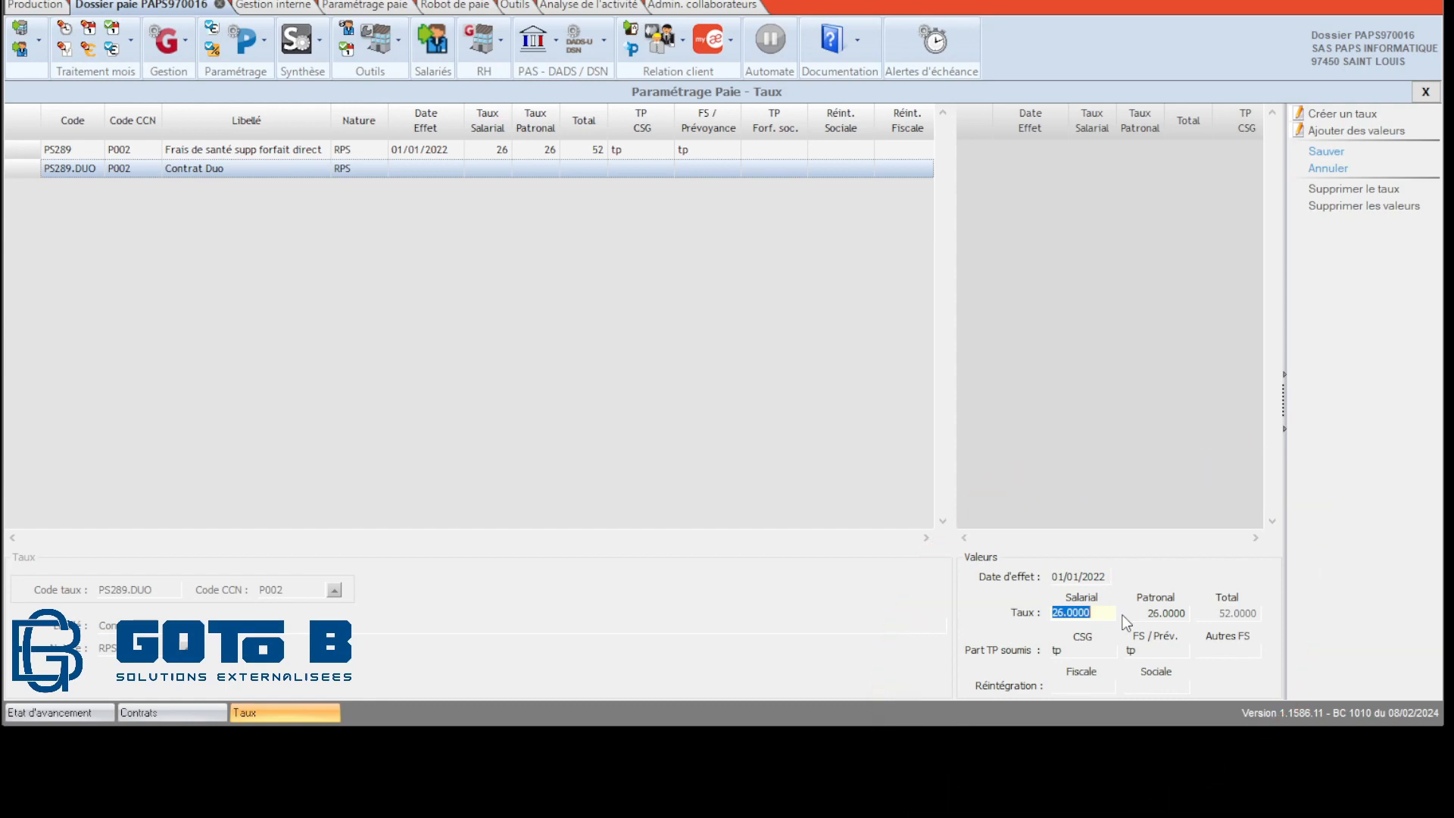
type("36")
left_click(1181, 615)
type("36")
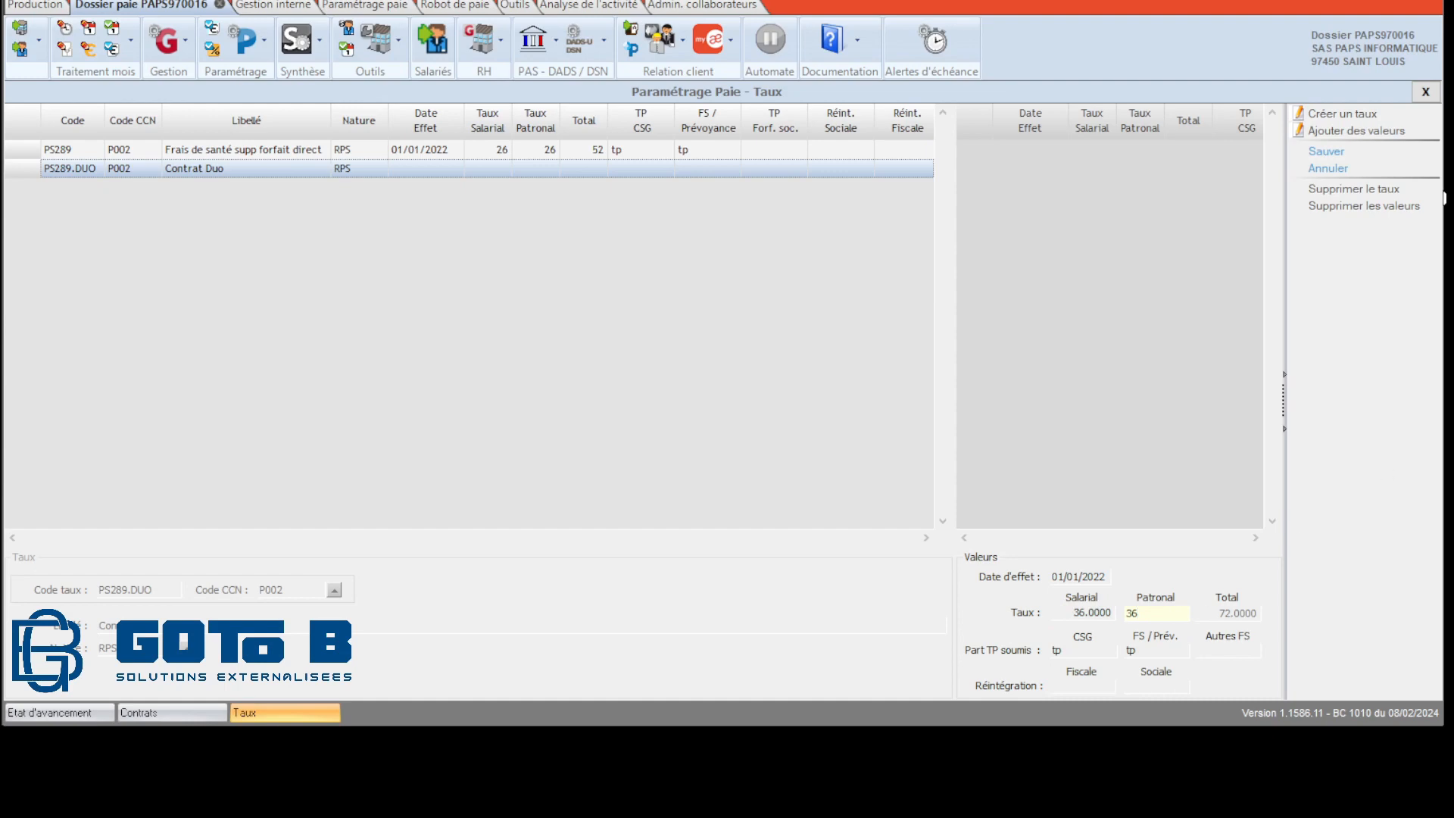
left_click(1326, 153)
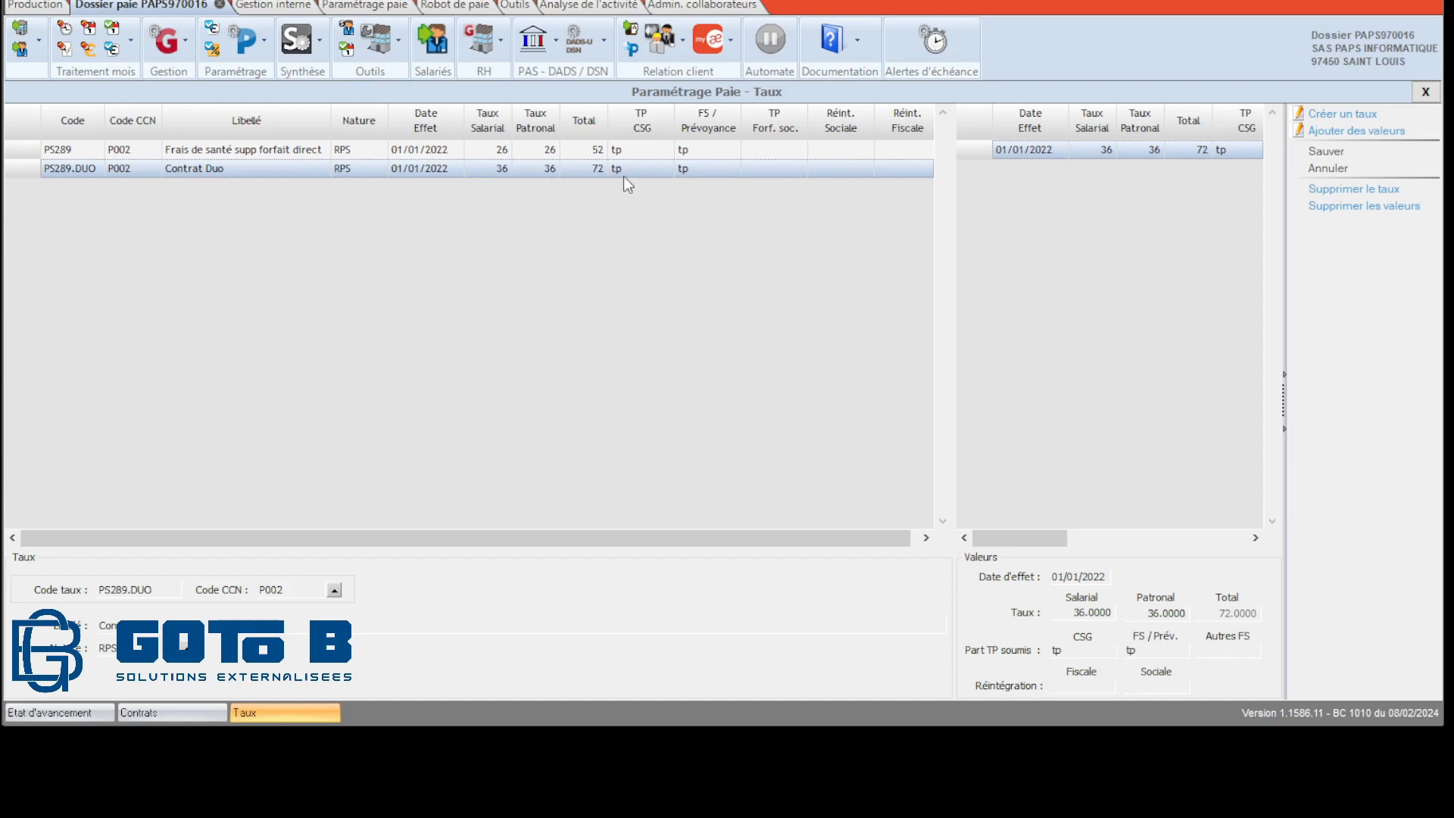
Create and save a payroll rate with code PS289.FAM, label "Contrat Famille" and nature RPS (Régime de Prévoyance Supplémentaire).
left_click(1341, 113)
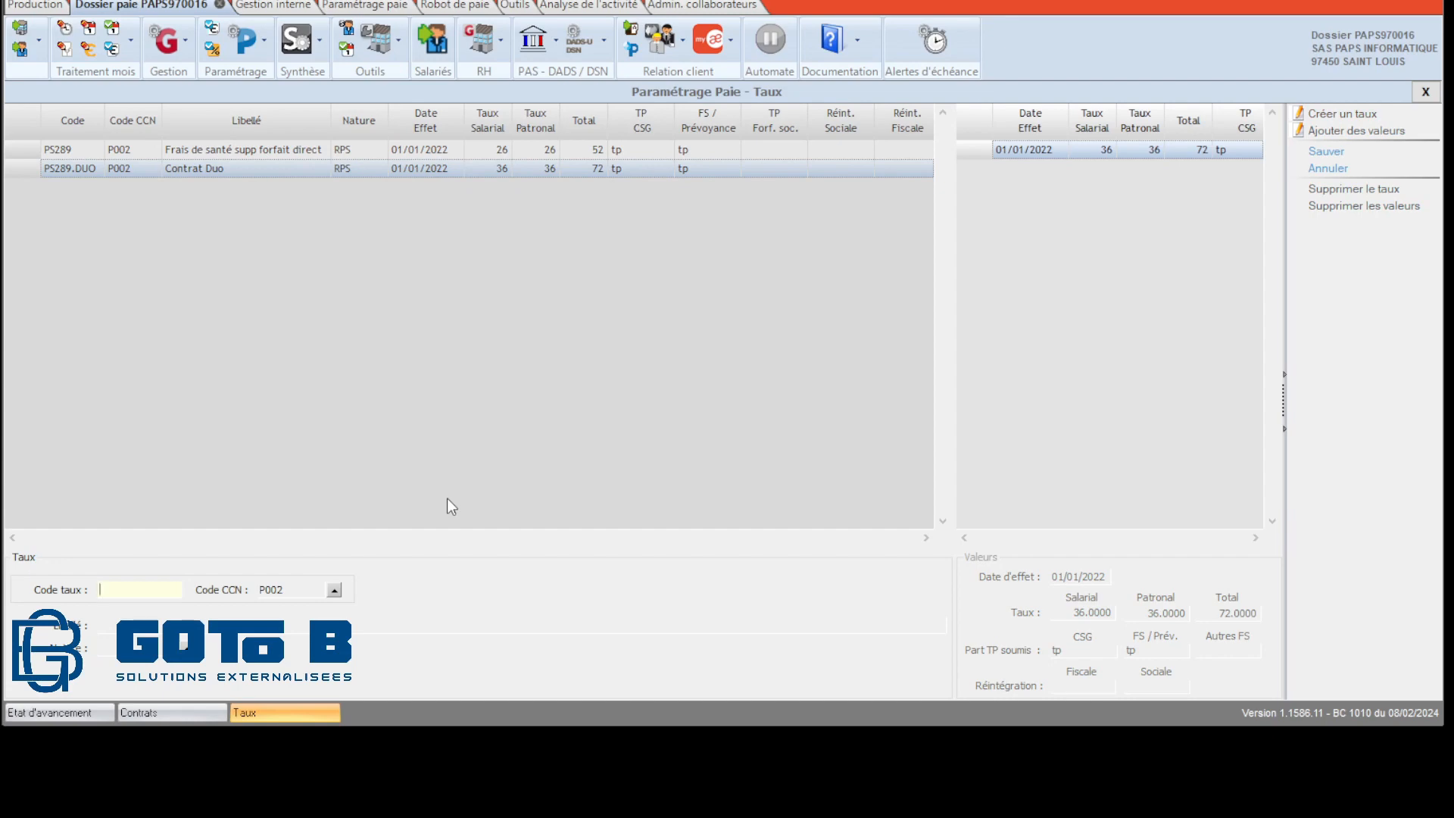
type("PS289.")
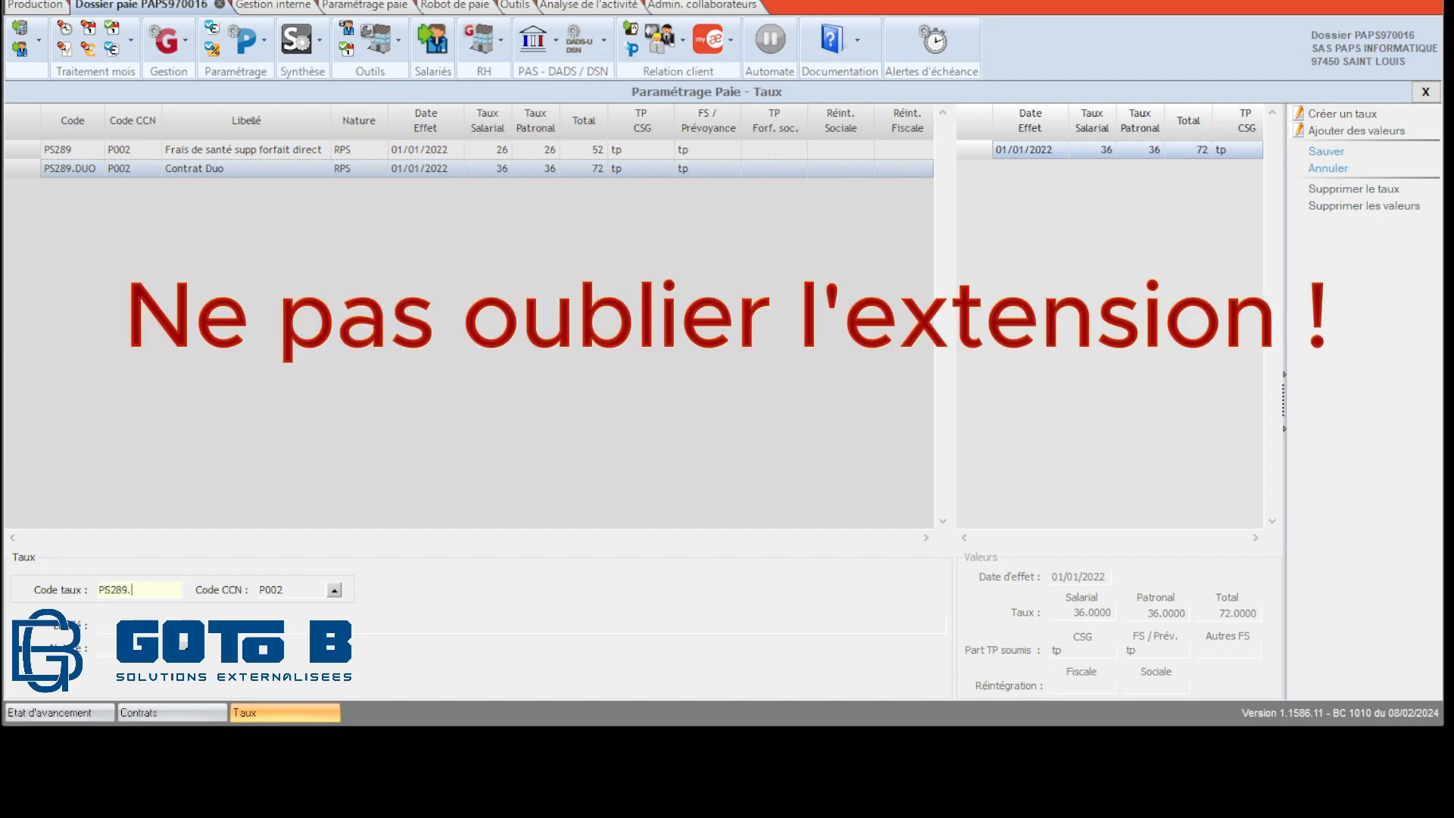
type("FAM")
key("Tab")
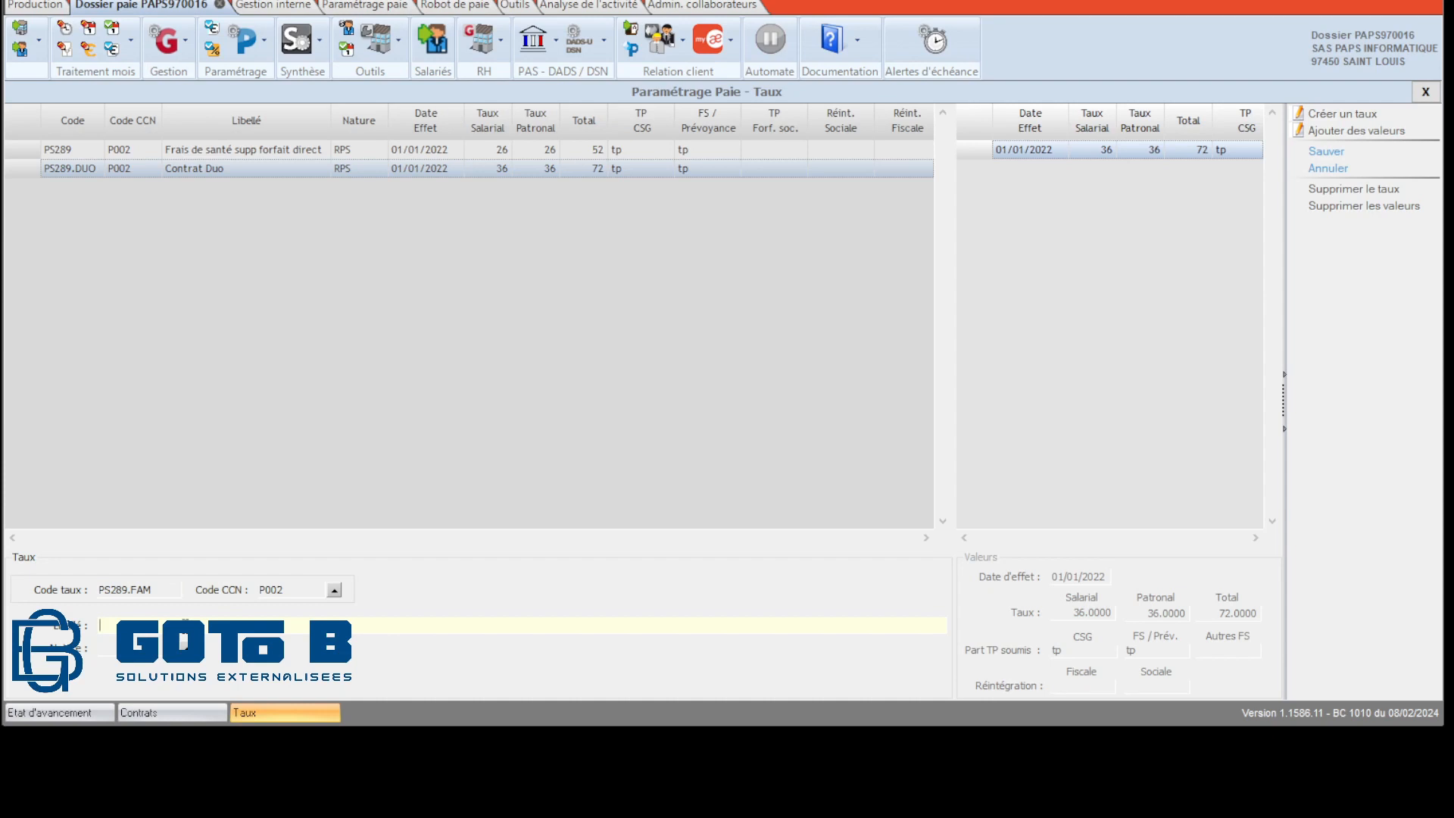
type("Conil")
left_click(185, 649)
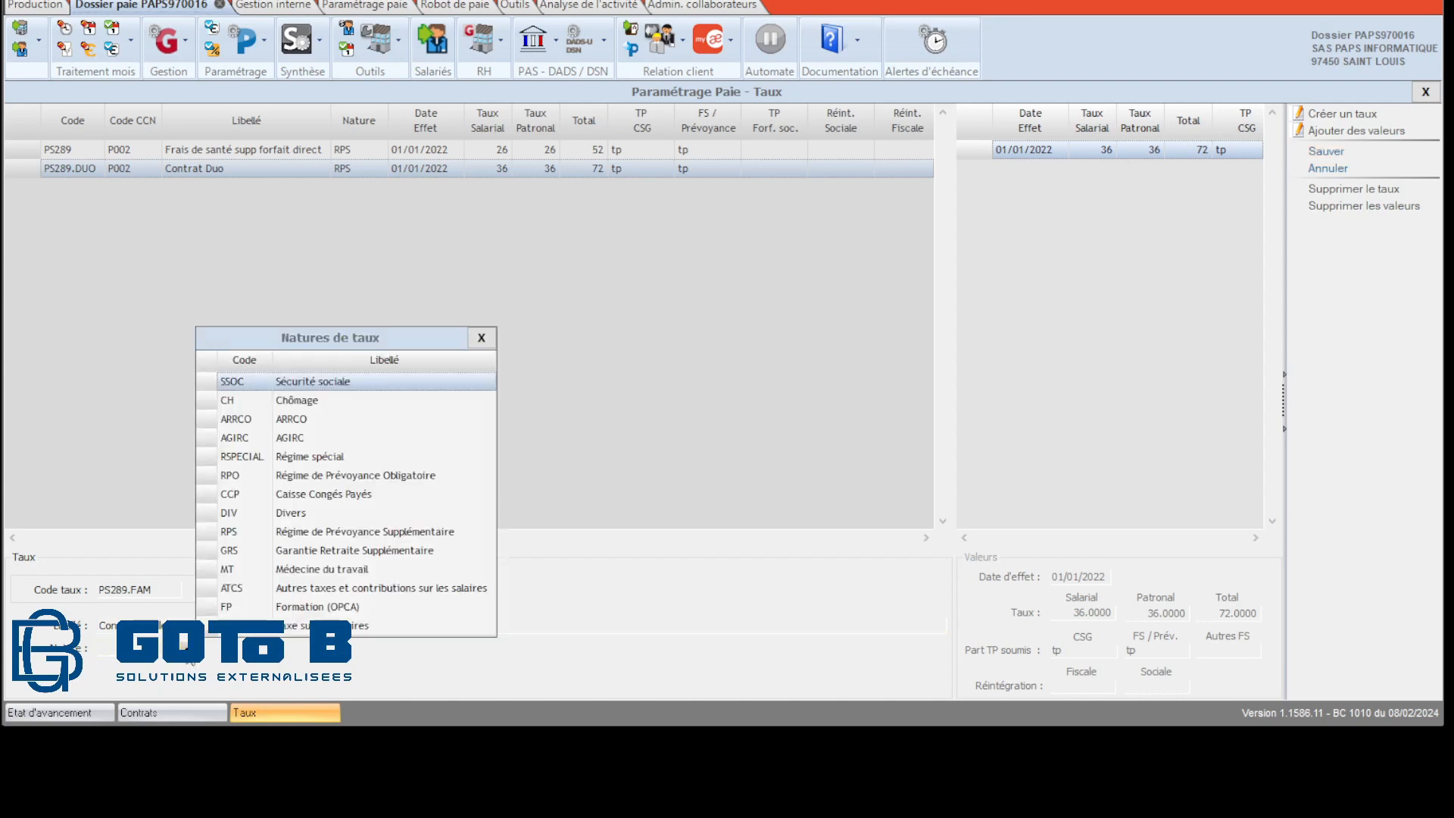
double_click(308, 528)
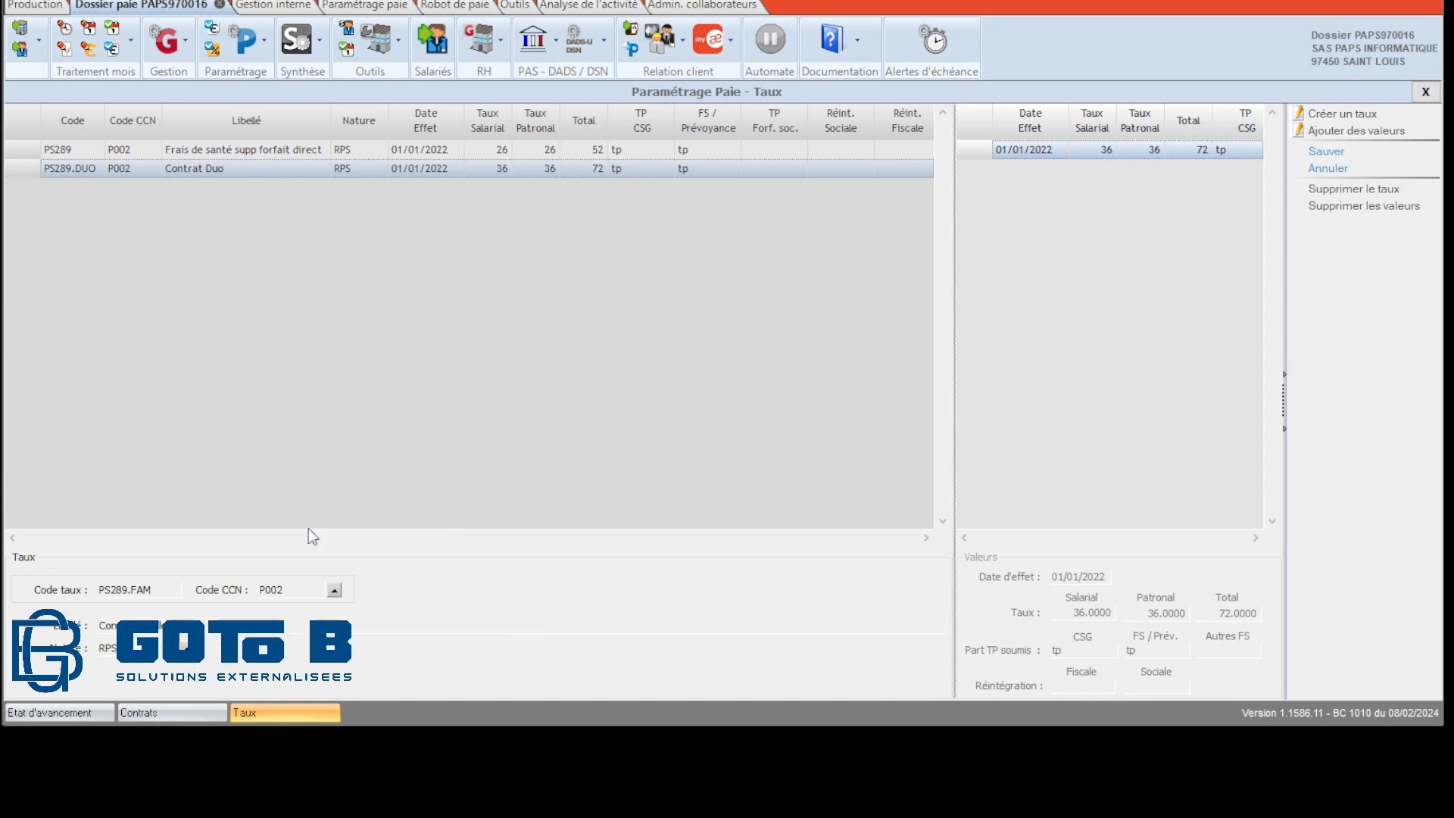
left_click(1327, 152)
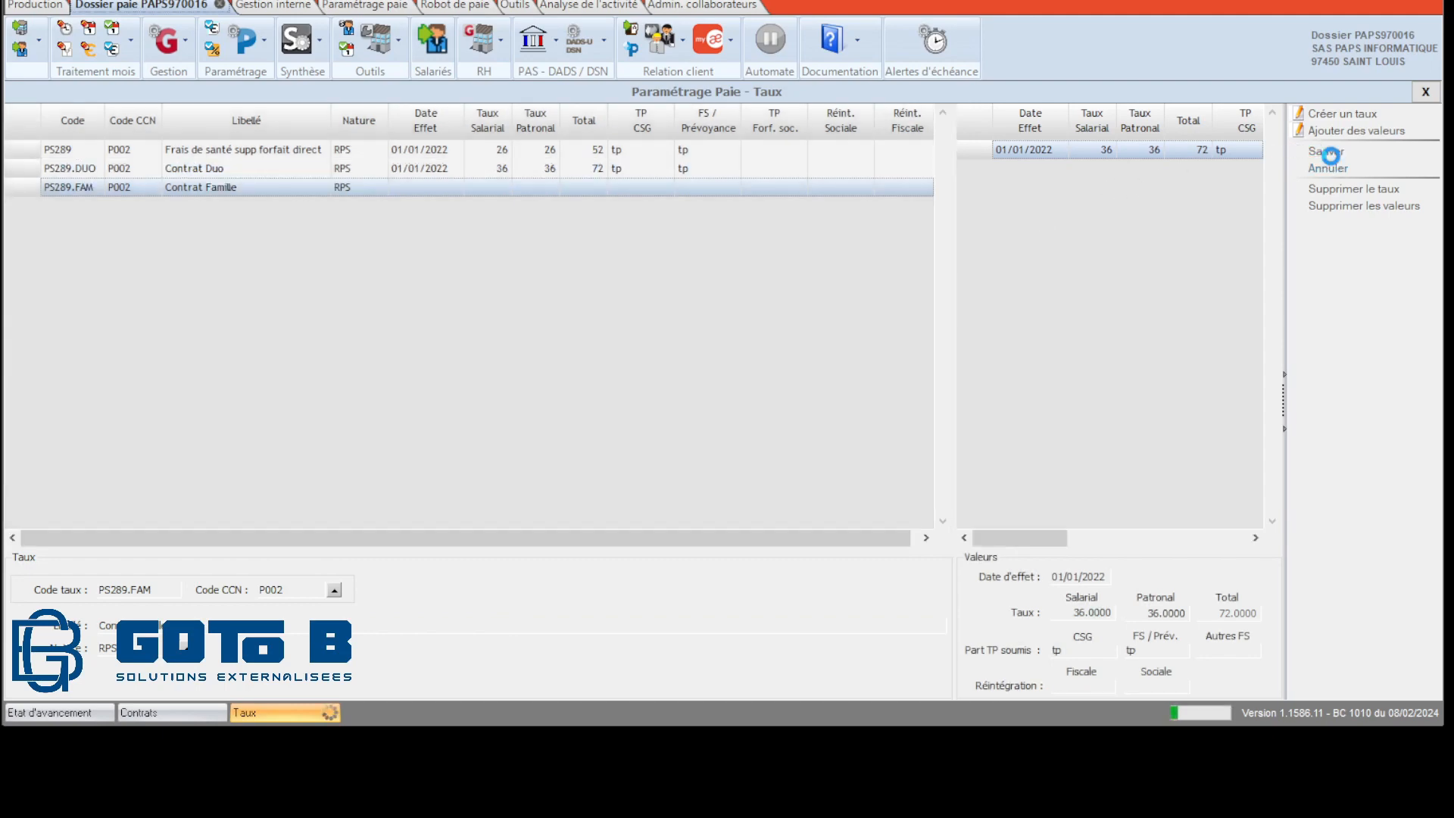
Set both the employee and employer rates of PS289.FAM to 50 and save the values.
left_click(1068, 612)
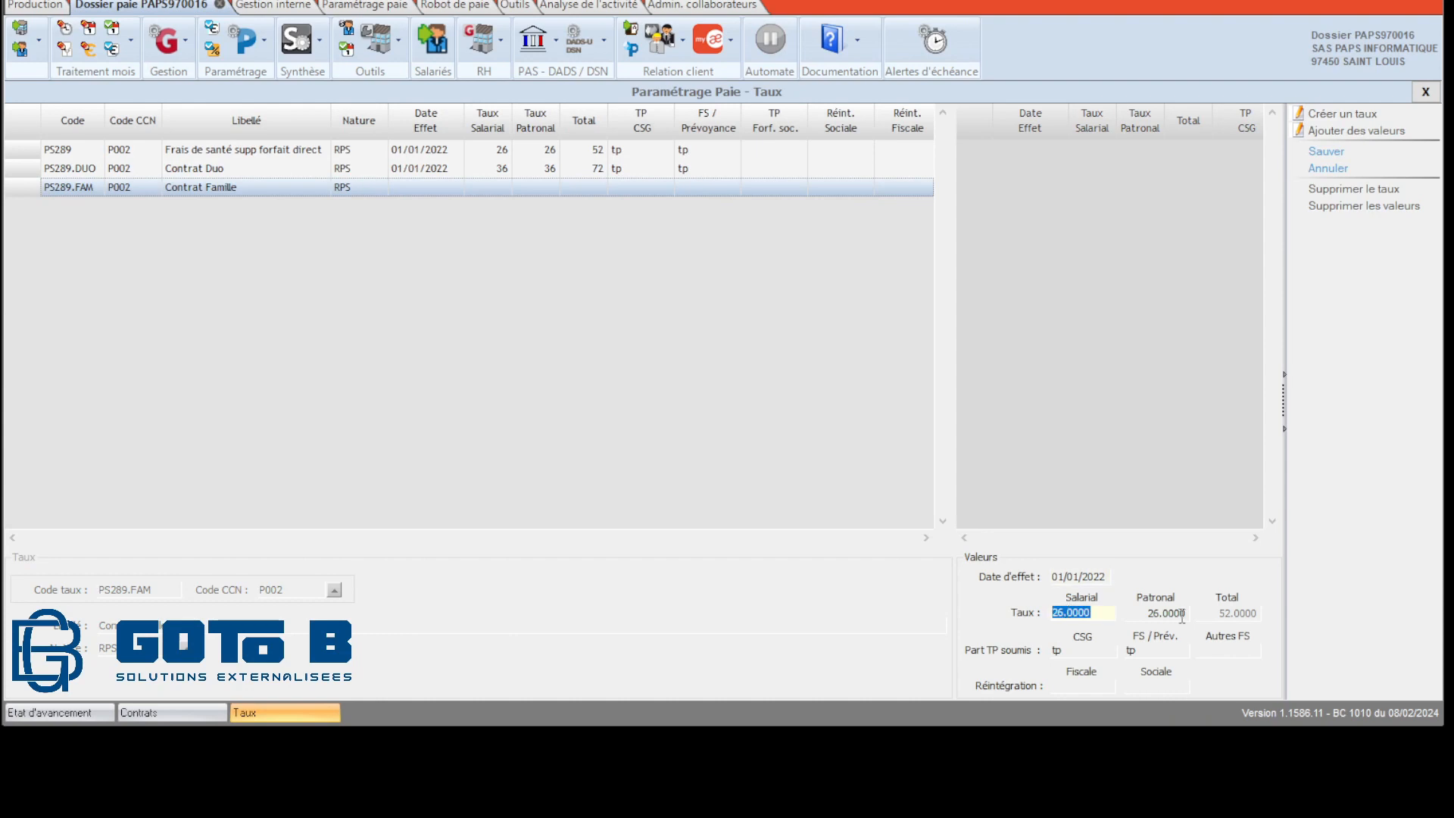
type("50")
left_click(1158, 613)
type("50")
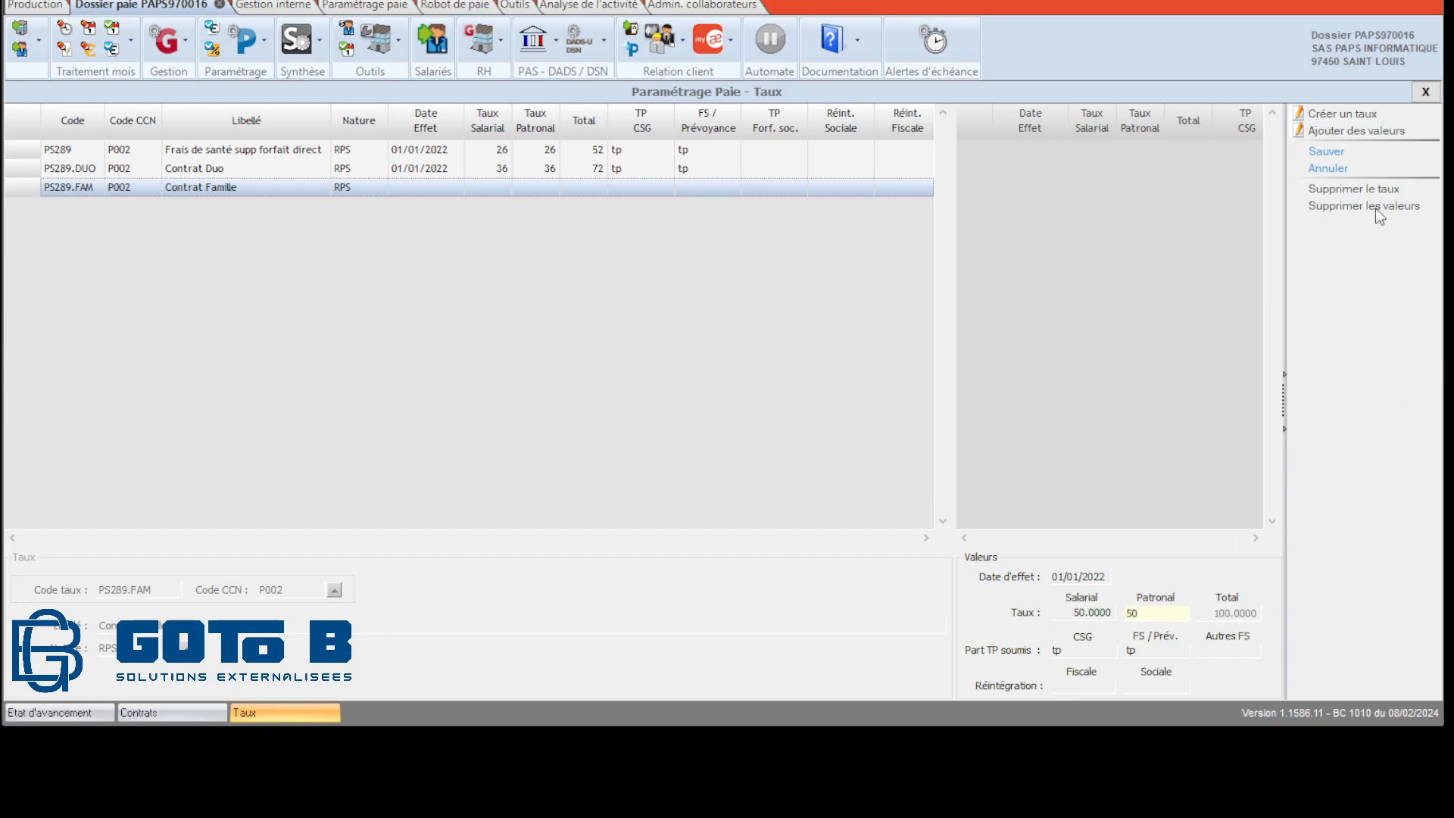
left_click(1324, 154)
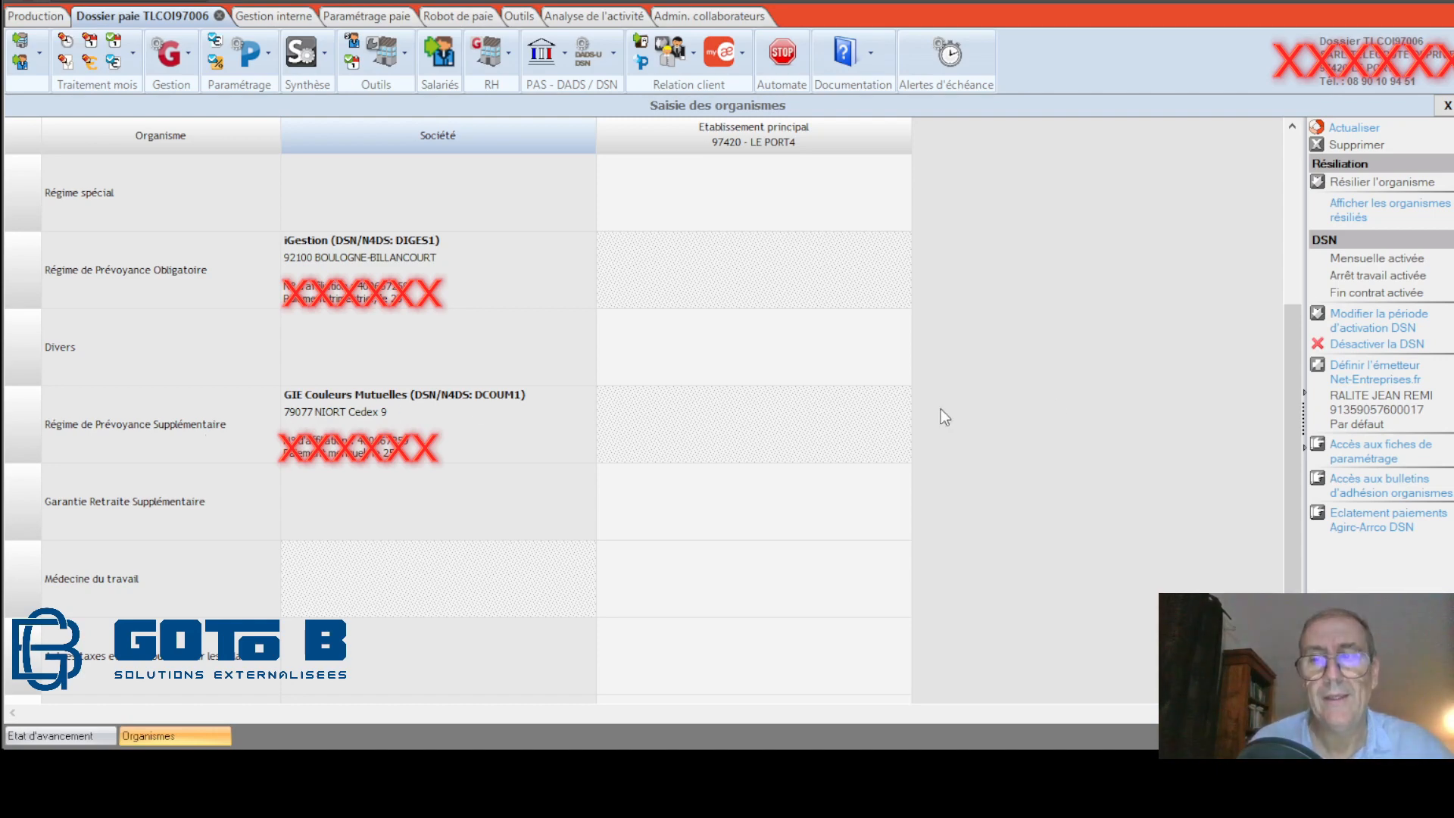
Access the organisations' parameter sheets, and review the PS289 rates in the contract's payroll file before returning to its progress overview.
left_click(1359, 455)
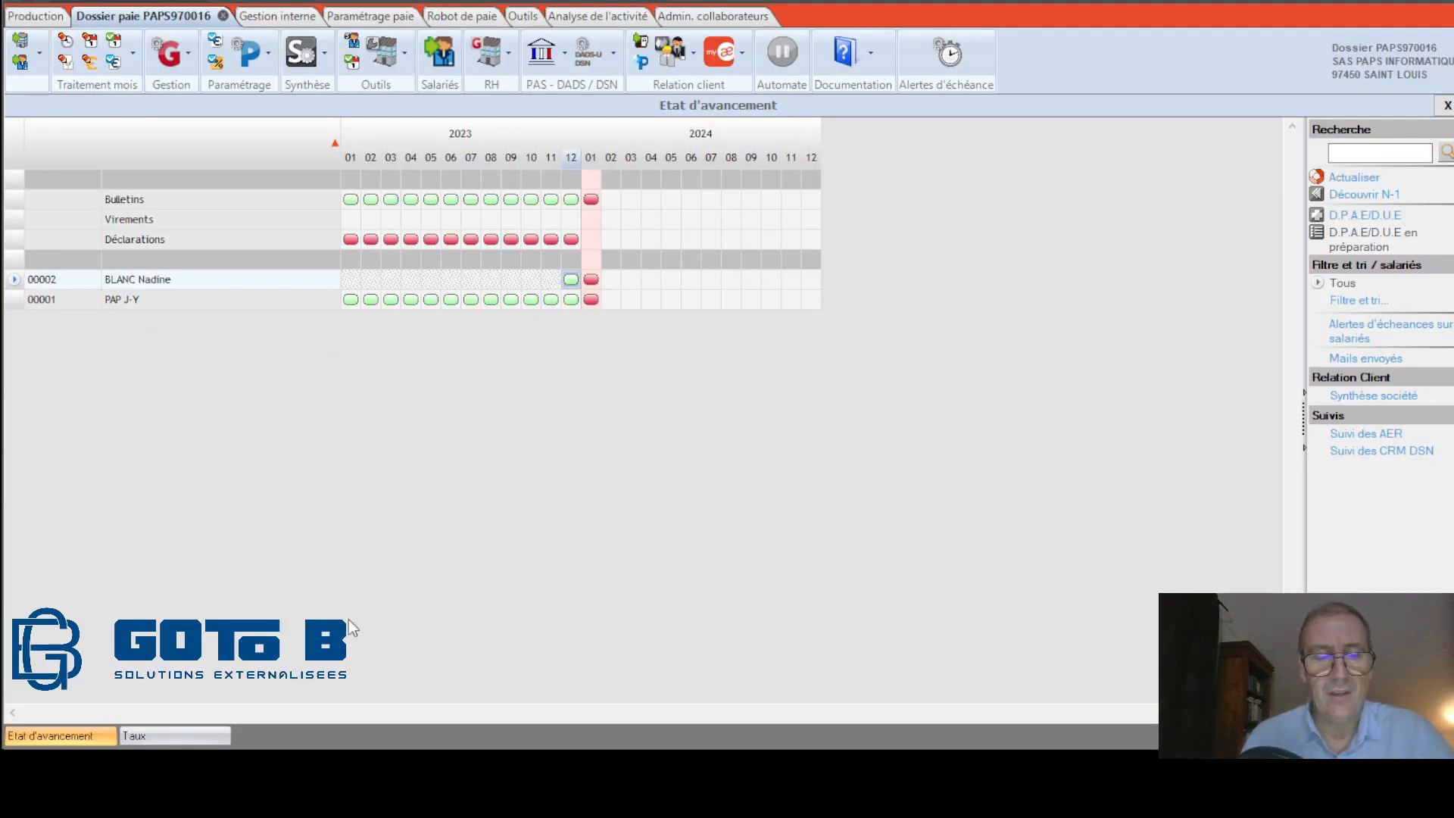
left_click(176, 732)
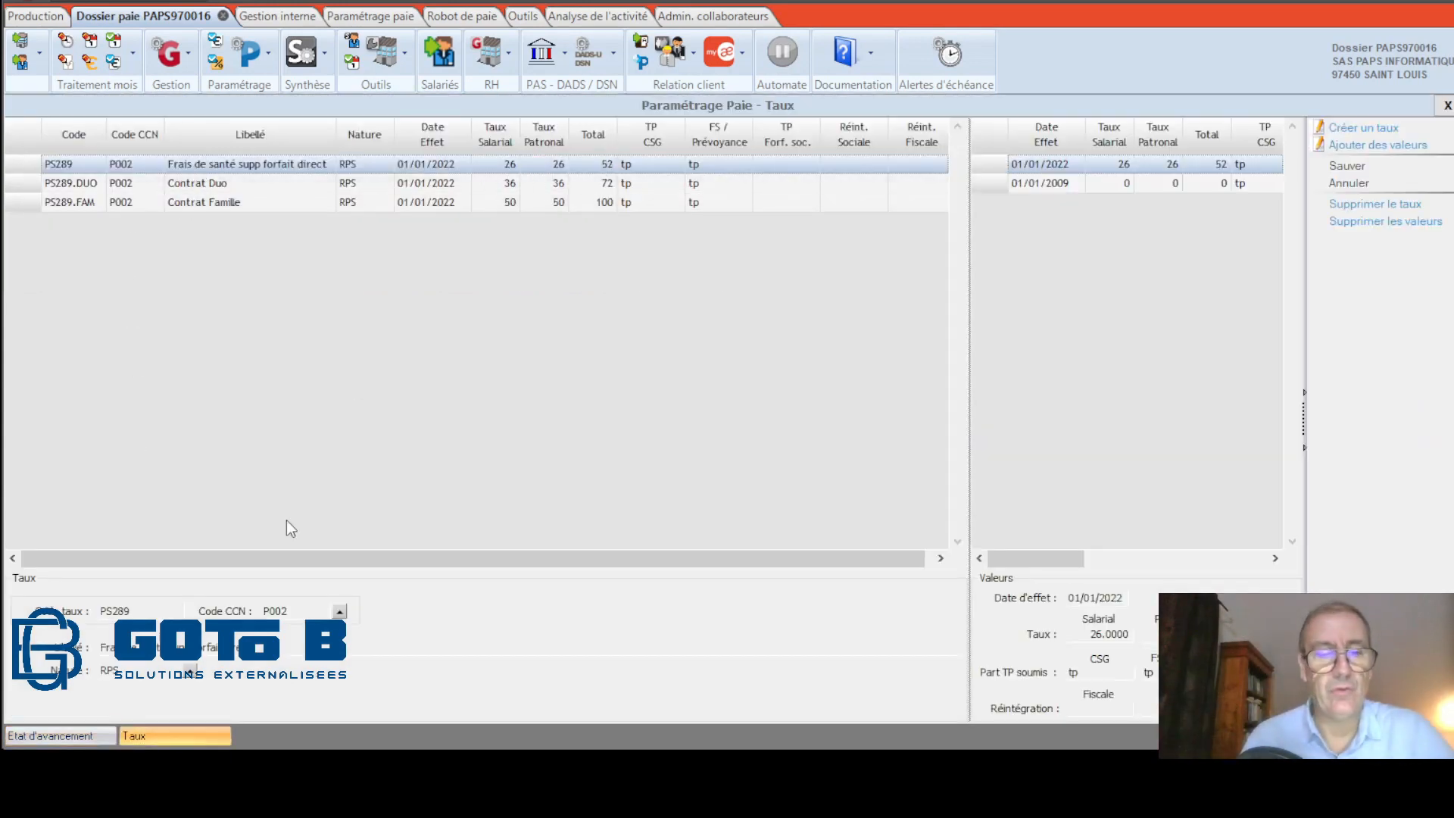
left_click(74, 731)
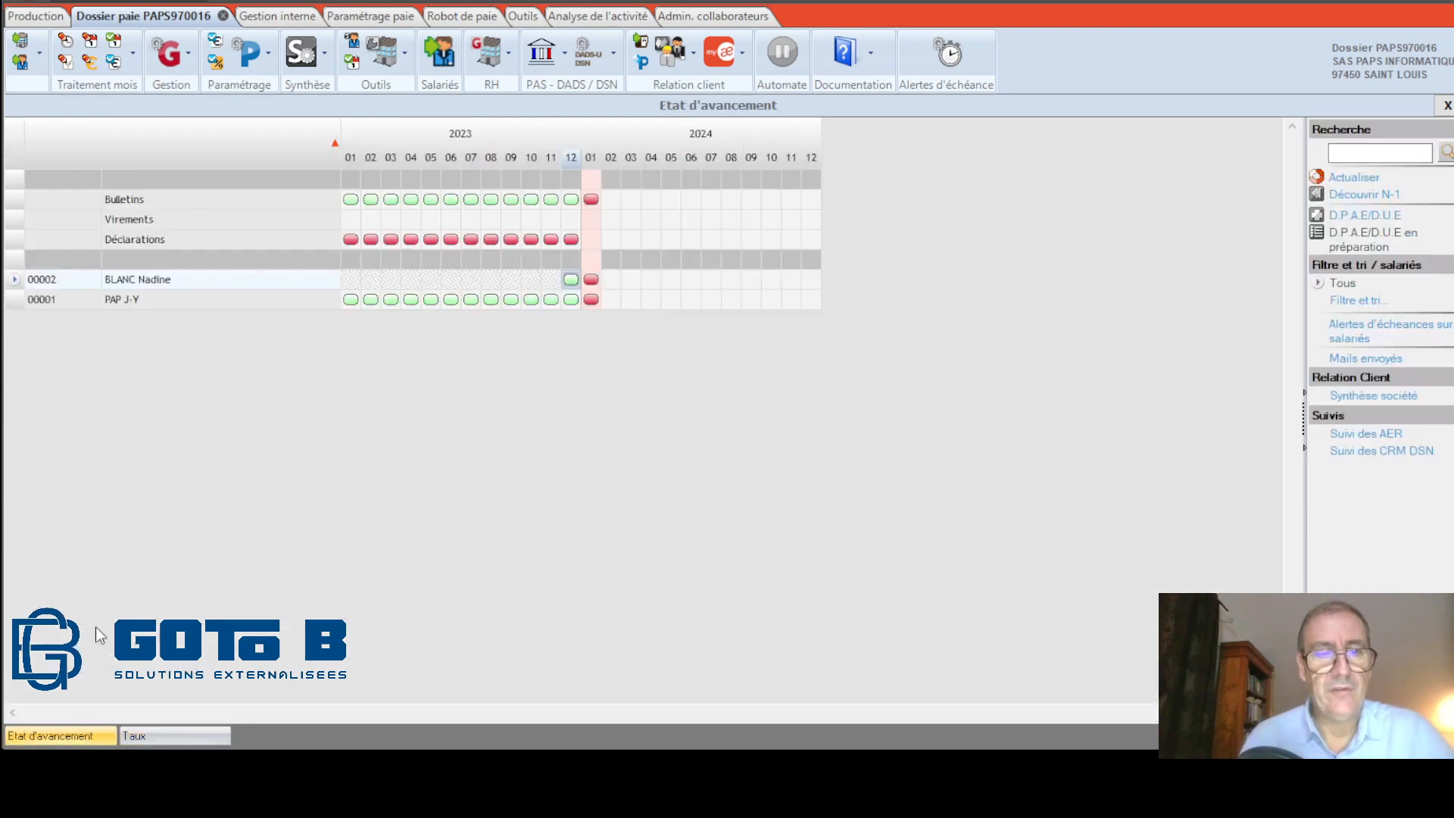
Display the Mutuel SAnté complementary contract choice in the first listed employee's record.
left_click(21, 61)
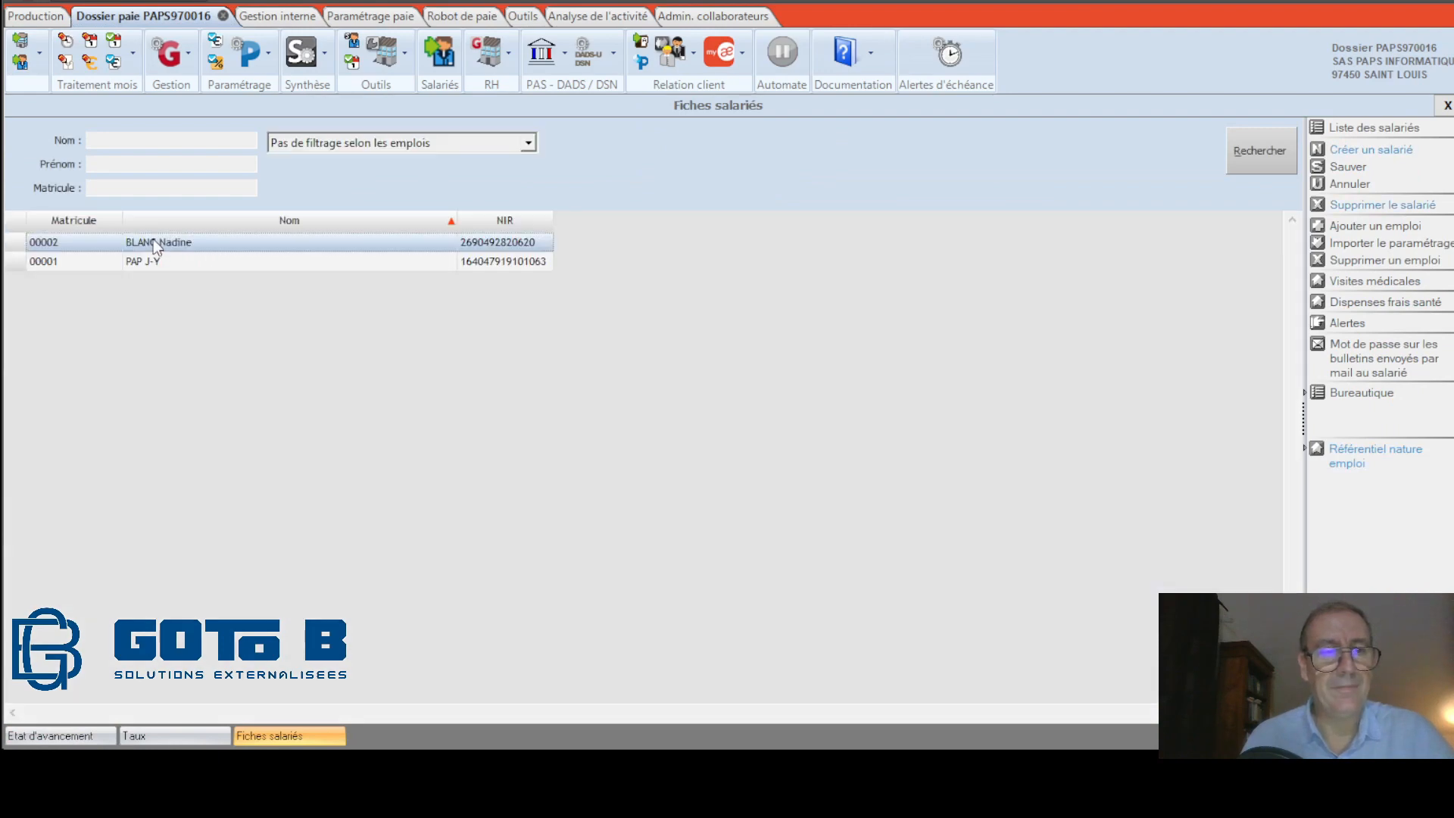
double_click(156, 244)
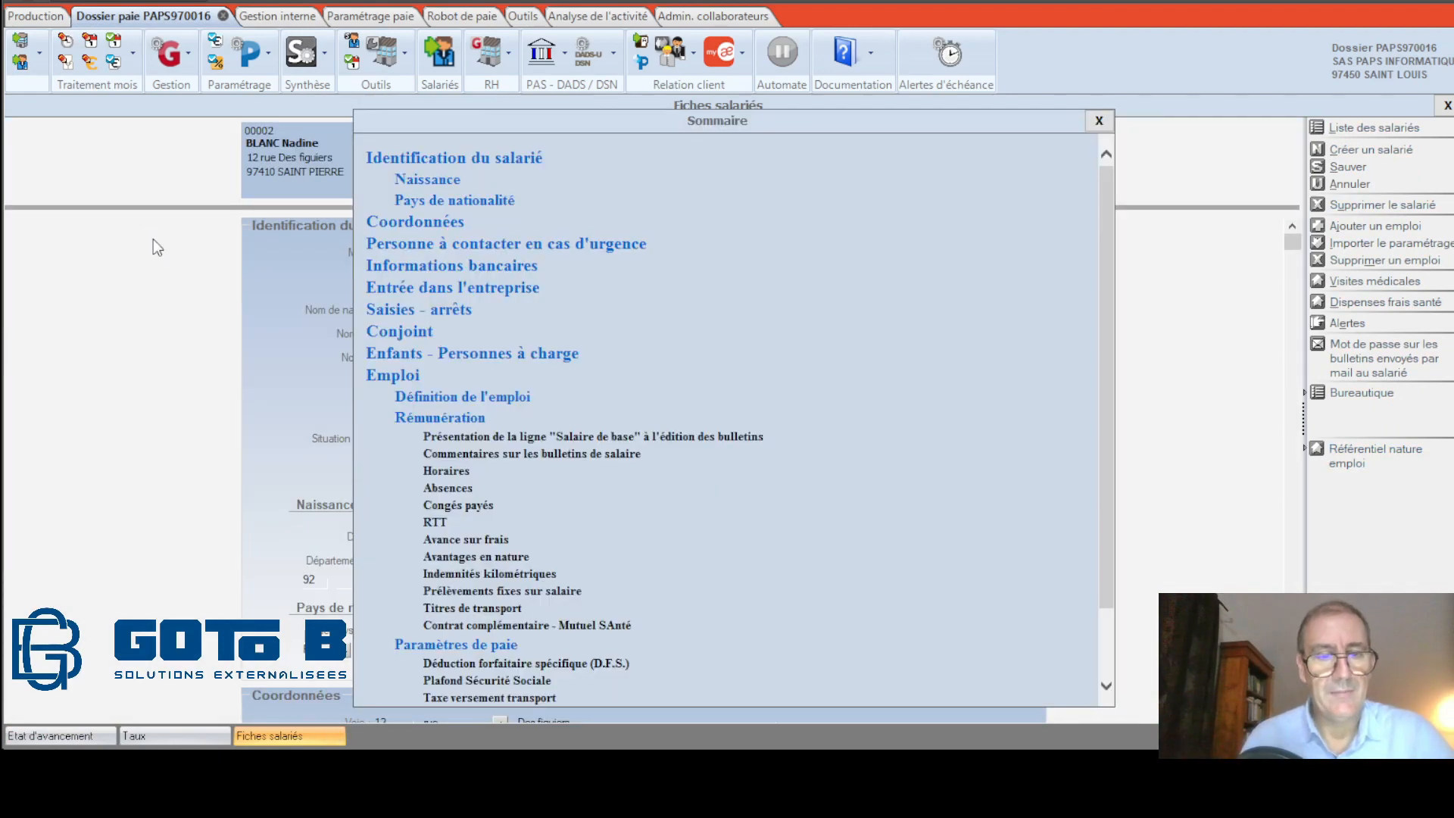
left_click(453, 625)
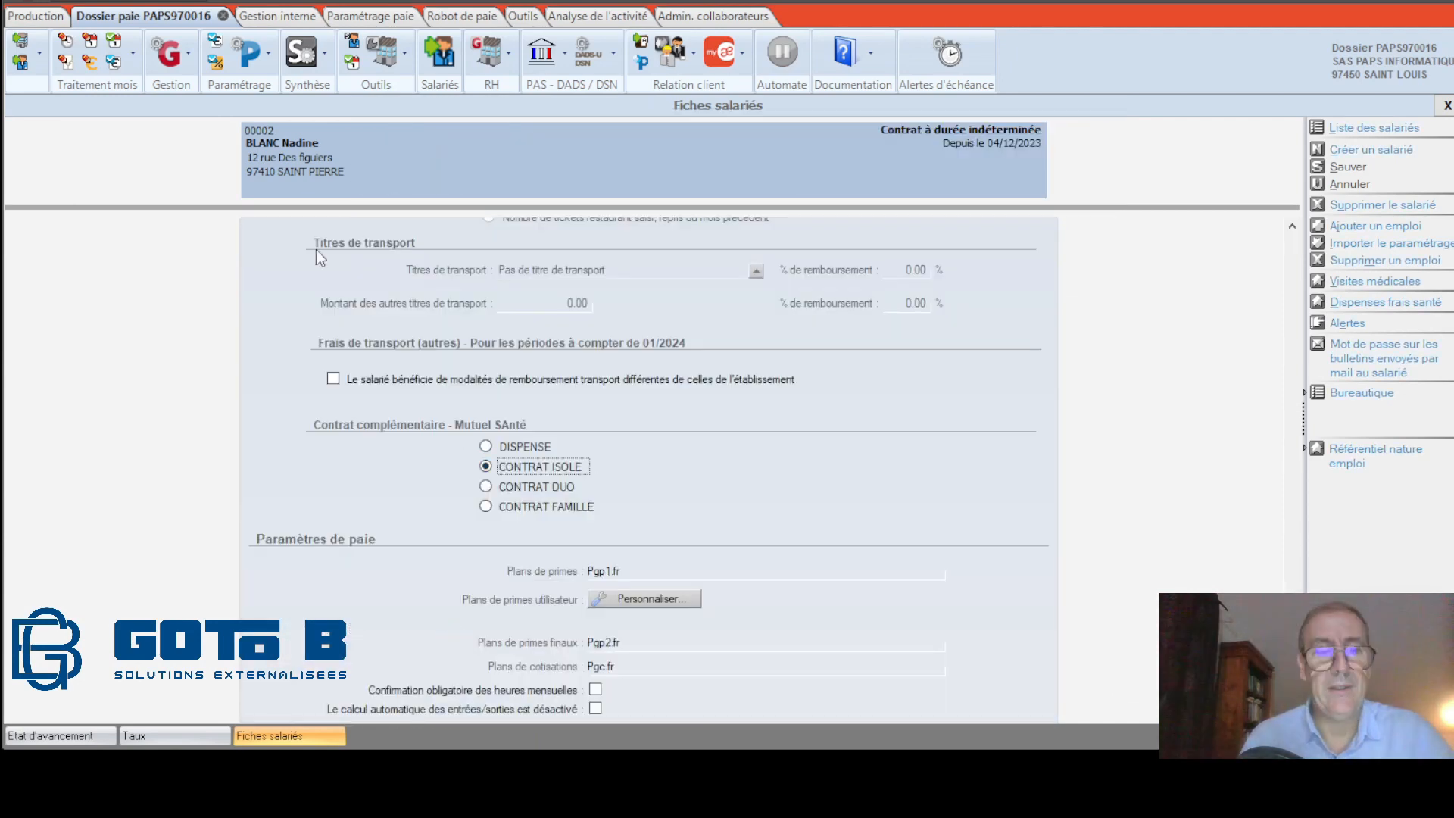
Calculate the first listed employee's January 2024 payslip and open it to examine the PS289 contribution line.
left_click(65, 734)
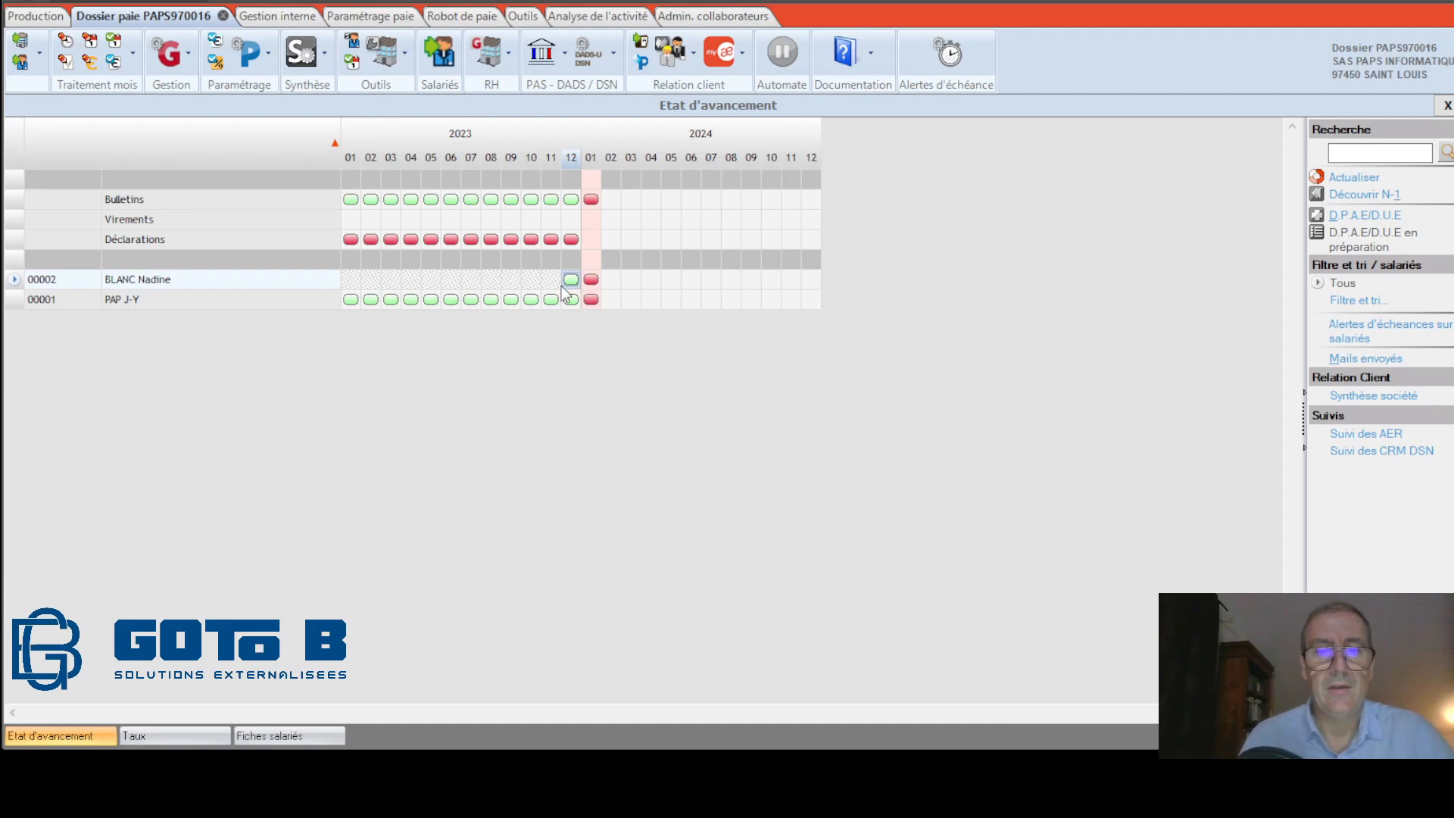
left_click(594, 280)
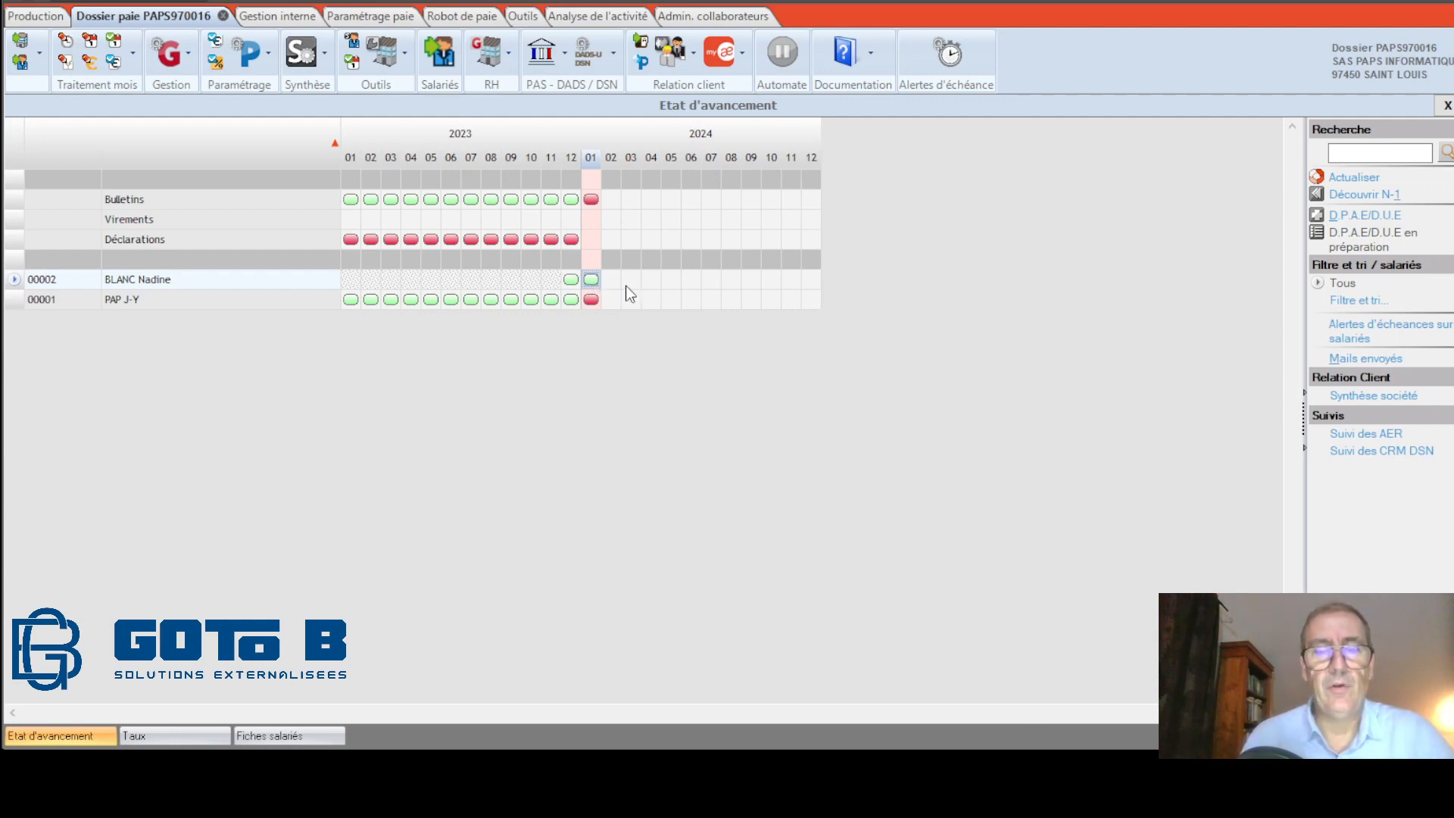
double_click(625, 287)
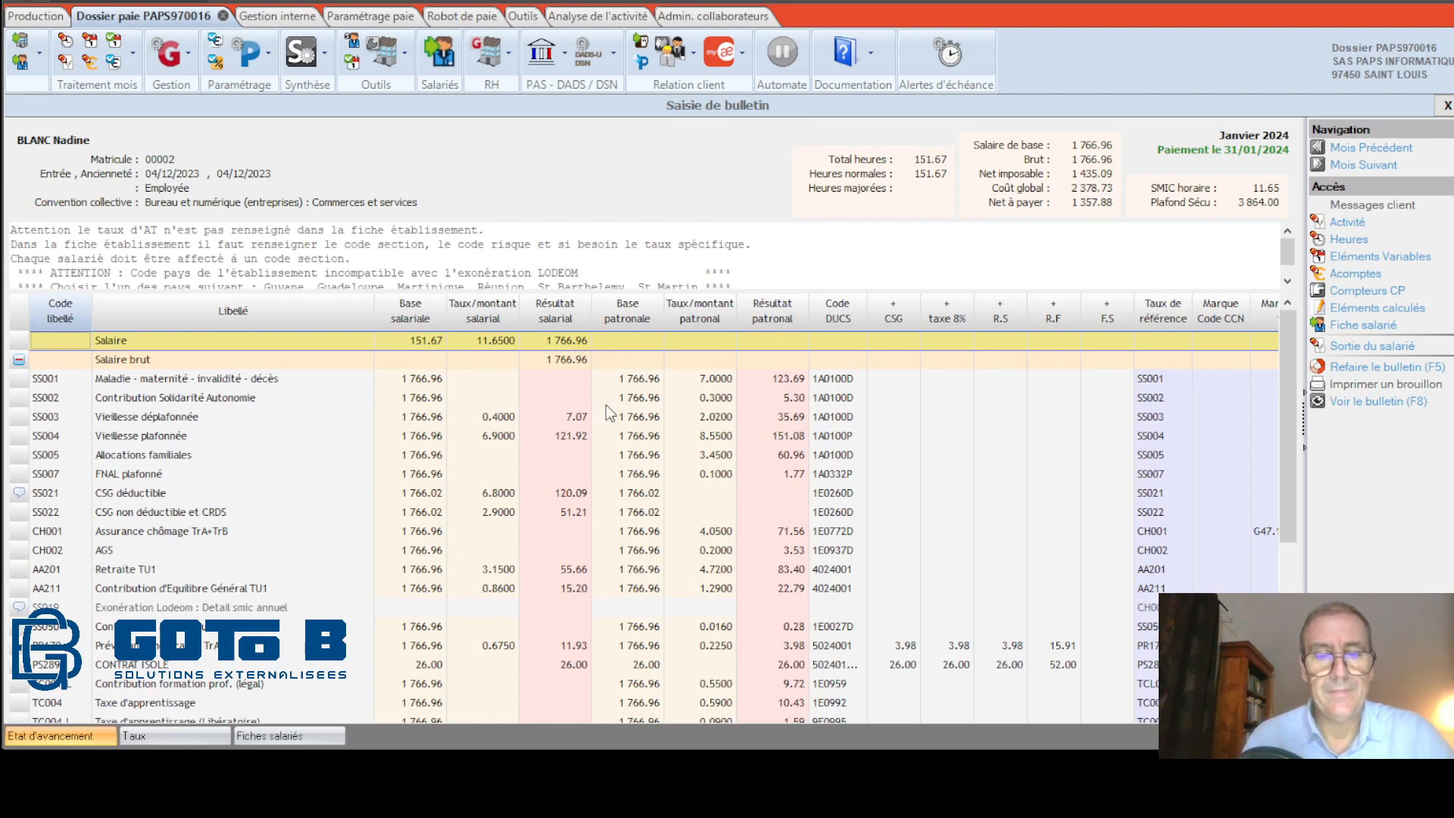